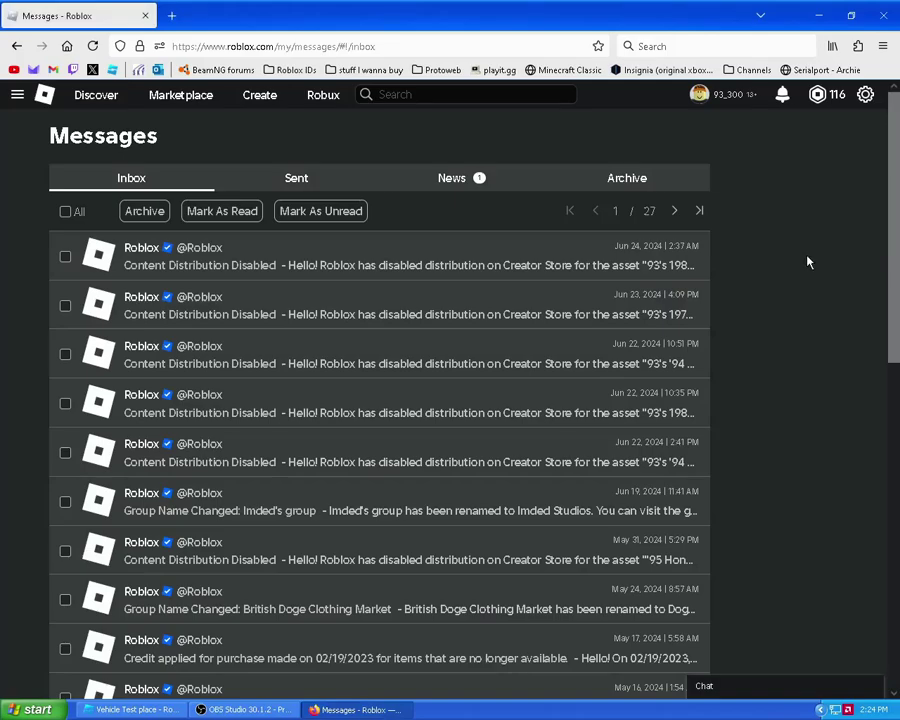
Read the newest Content Distribution Disabled message in the Roblox inbox, focusing on the violation reason given for the asset
{"action": "left_click", "coordinate": [670, 267]}
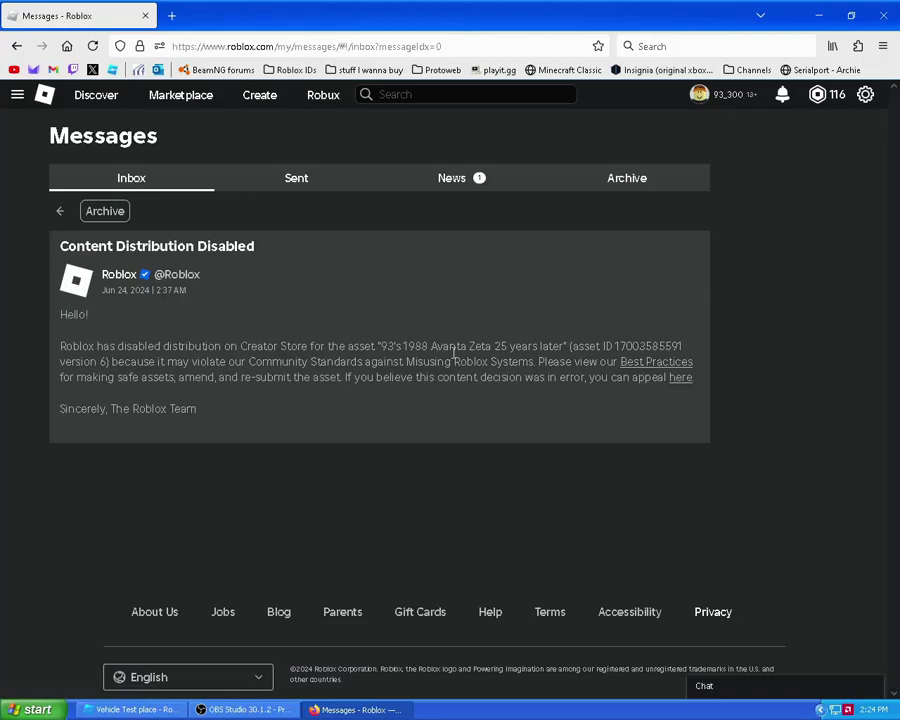
{"action": "left_click", "coordinate": [60, 211]}
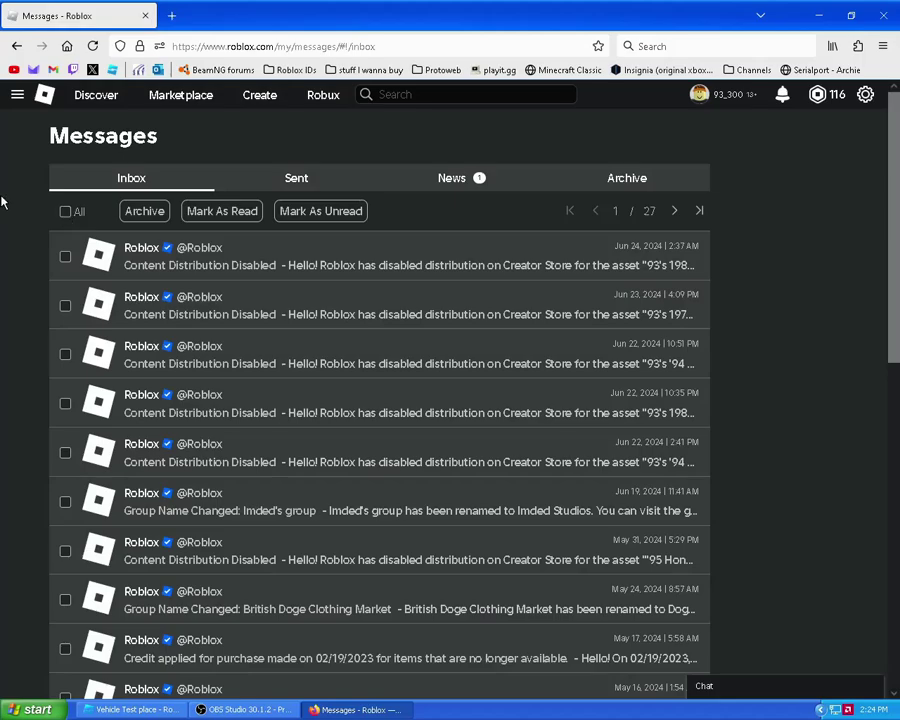
{"action": "left_click", "coordinate": [283, 268]}
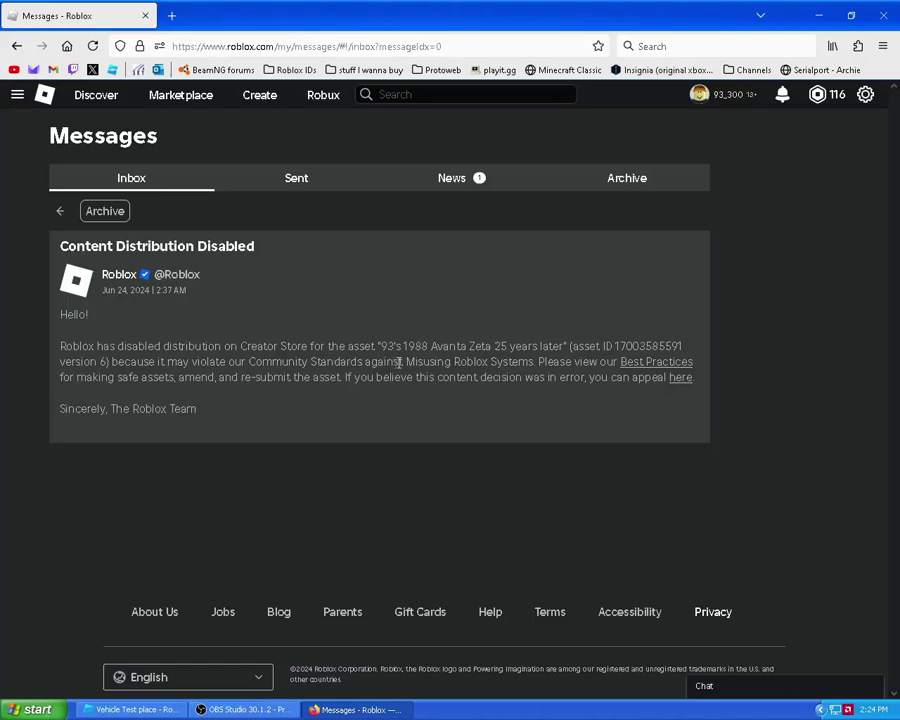
{"action": "left_click_drag", "start_coordinate": [406, 365], "coordinate": [491, 362]}
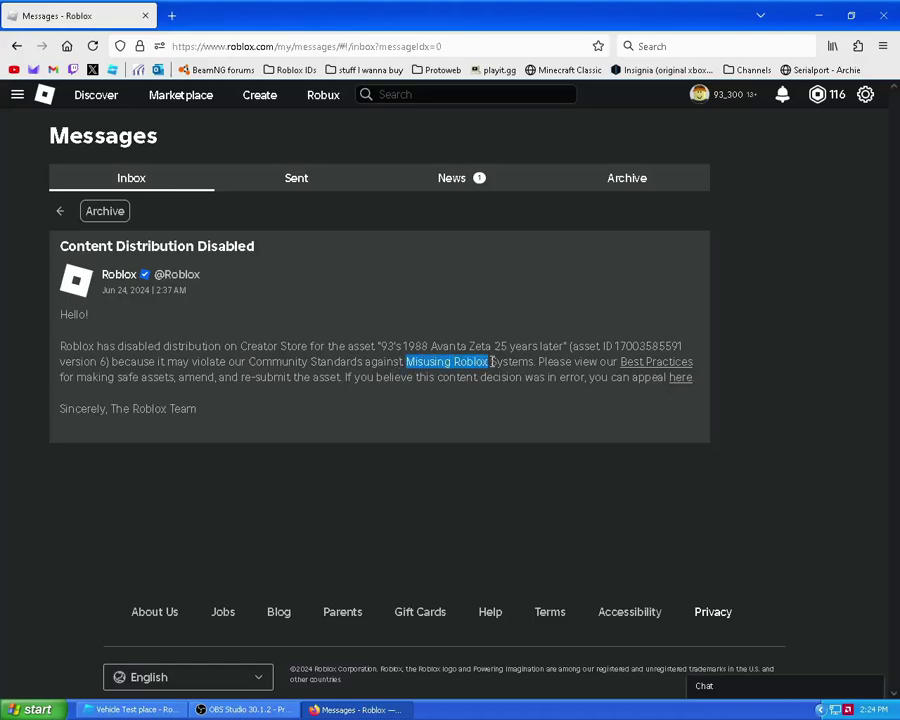
{"action": "left_click", "coordinate": [690, 285]}
{"action": "left_click", "coordinate": [636, 281]}
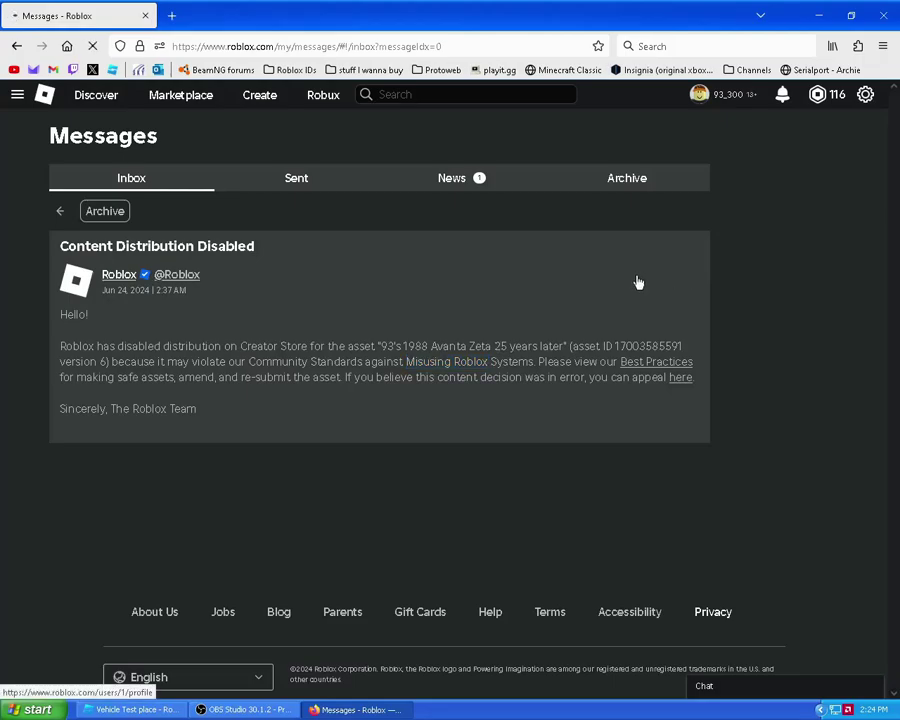
{"action": "key", "text": "alt+Left"}
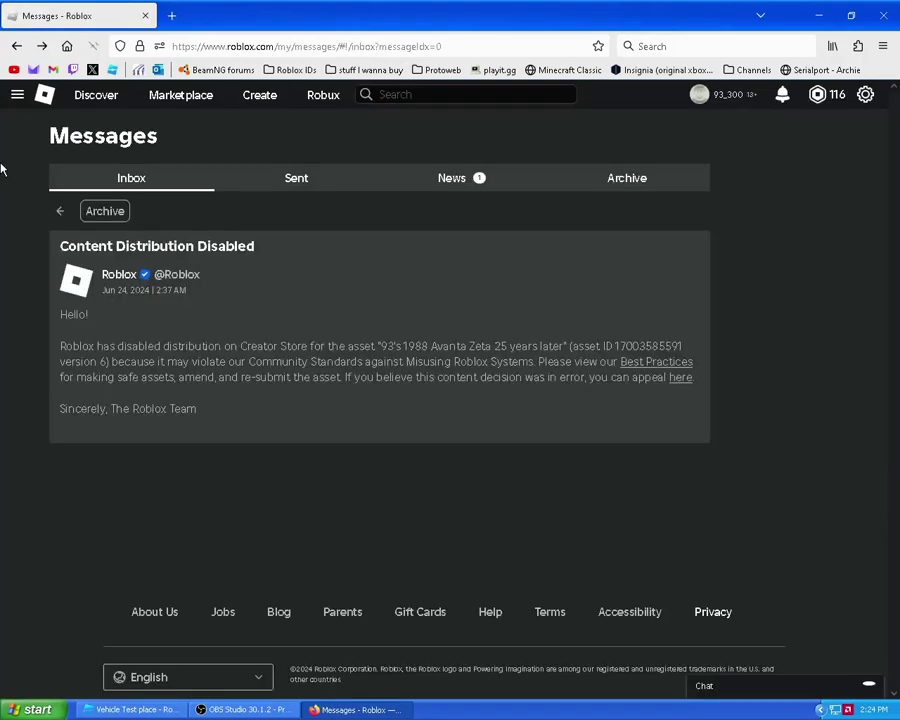
{"action": "key", "text": "alt+Left"}
Switch to Roblox Studio, focus on the 93's 1994 Honda Acty HA3 model and close the A-Chassis Tune script
{"action": "left_click", "coordinate": [172, 709]}
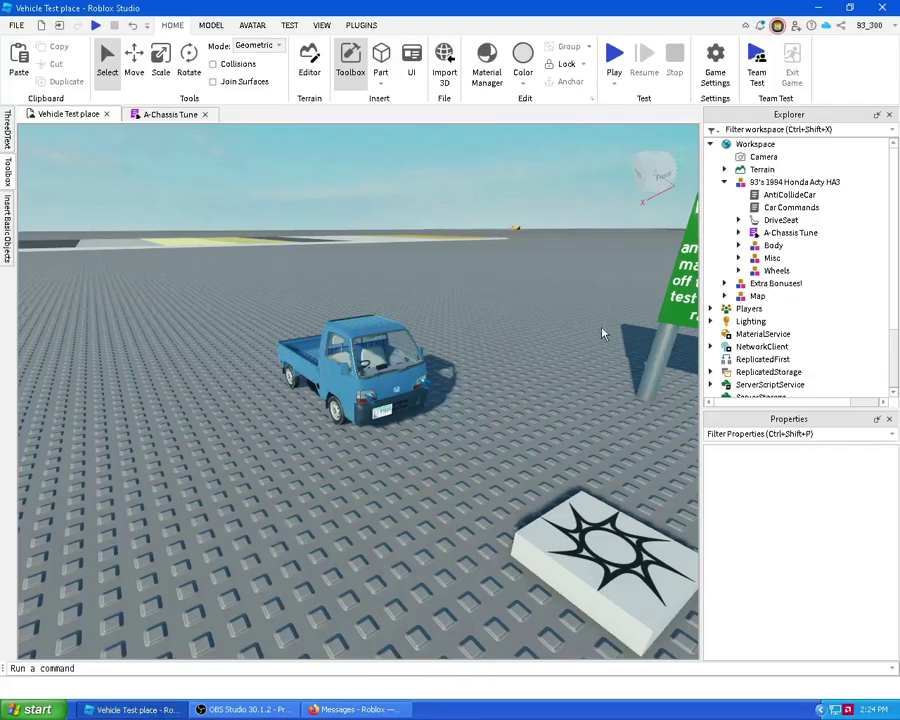
{"action": "left_click", "coordinate": [724, 182]}
{"action": "left_click", "coordinate": [785, 182]}
{"action": "key", "text": "f"}
{"action": "left_click", "coordinate": [470, 175]}
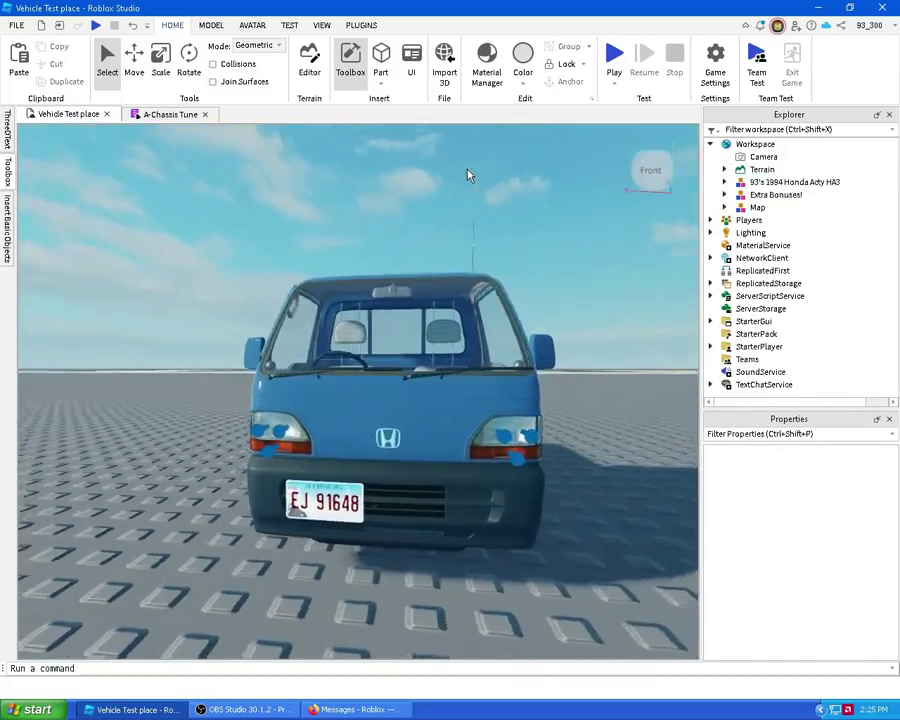
{"action": "right_click_drag", "start_coordinate": [467, 175], "coordinate": [526, 188]}
{"action": "left_click", "coordinate": [436, 231]}
{"action": "left_click", "coordinate": [362, 183]}
{"action": "right_click_drag", "start_coordinate": [362, 183], "coordinate": [362, 183]}
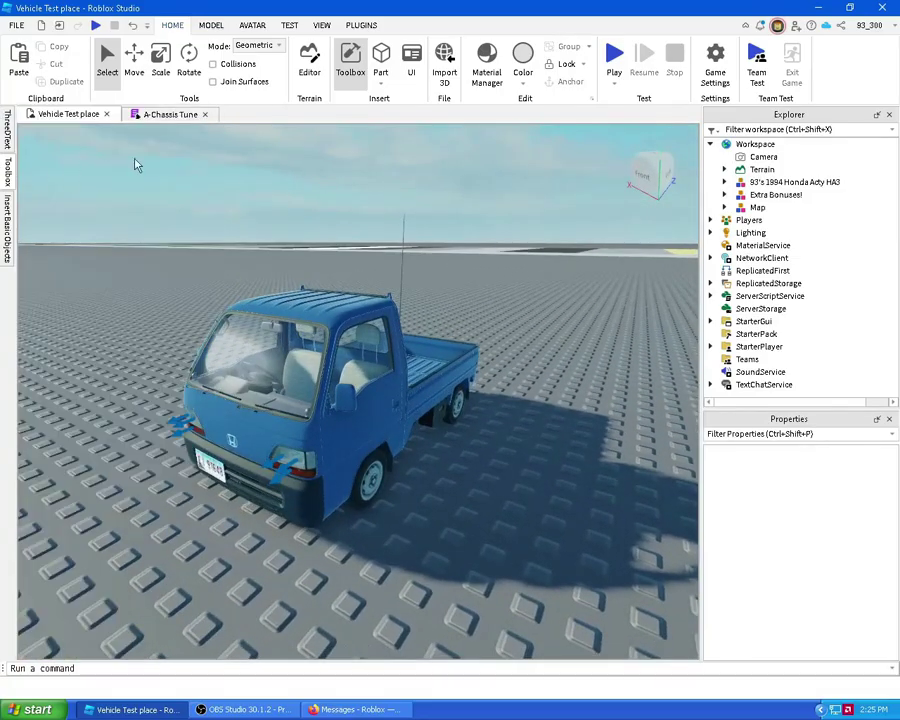
{"action": "left_click", "coordinate": [205, 114]}
Save the Honda Acty HA3 model to Roblox as a Model, overwriting the existing 93's '94 Honda Acty Kei Truck asset
{"action": "mouse_move", "coordinate": [7, 170]}
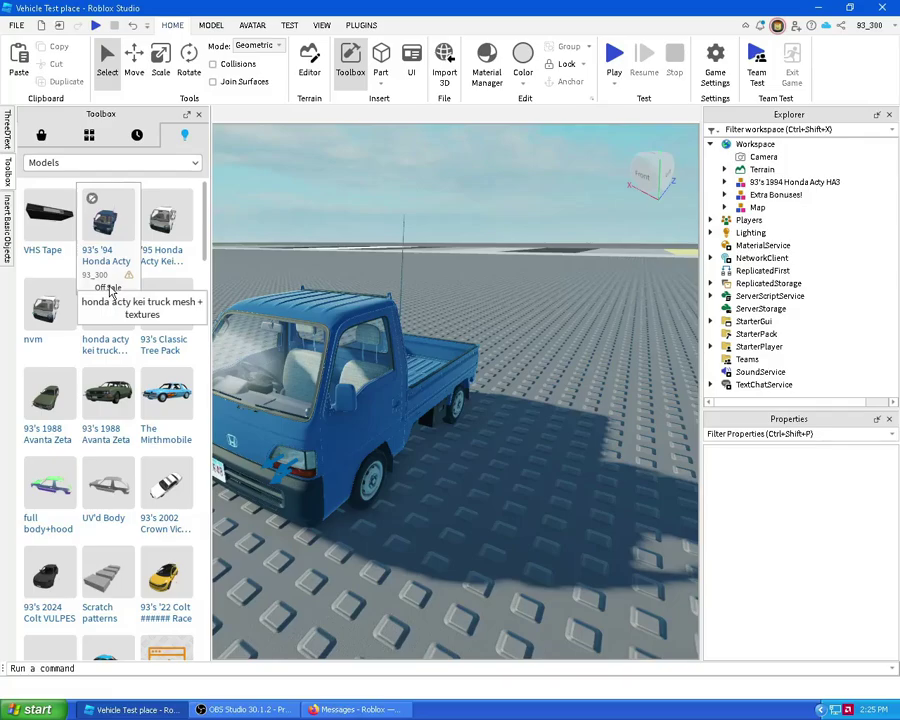
{"action": "left_click", "coordinate": [330, 360]}
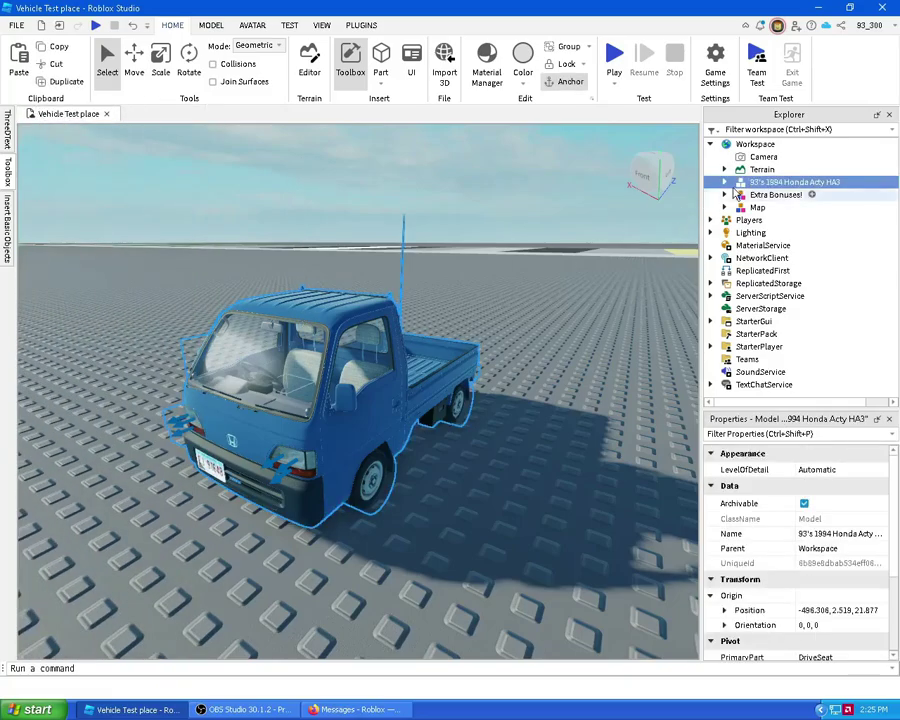
{"action": "right_click", "coordinate": [790, 182]}
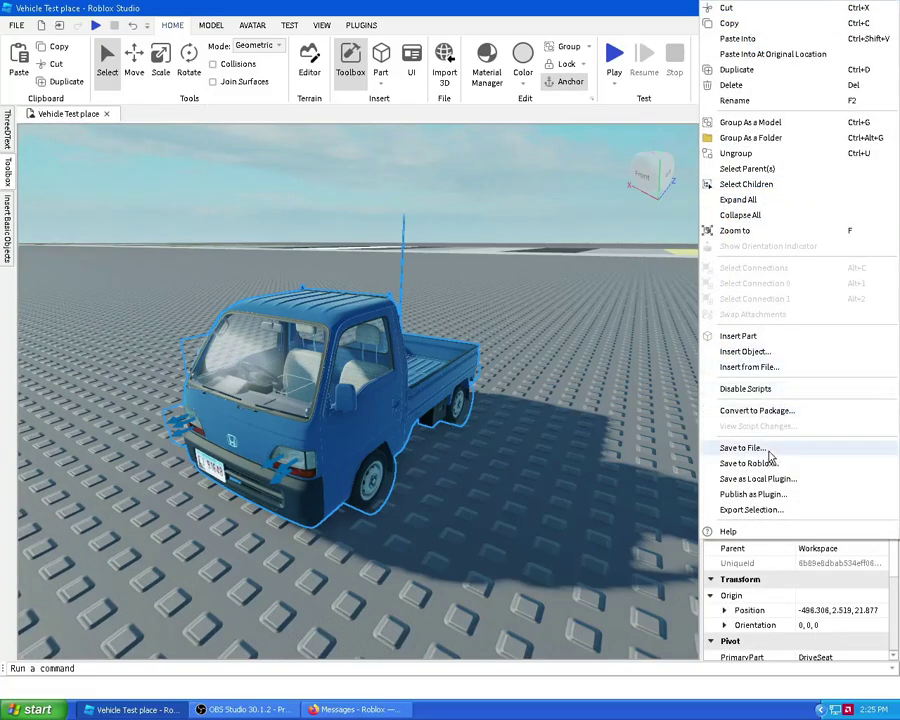
{"action": "left_click", "coordinate": [767, 460]}
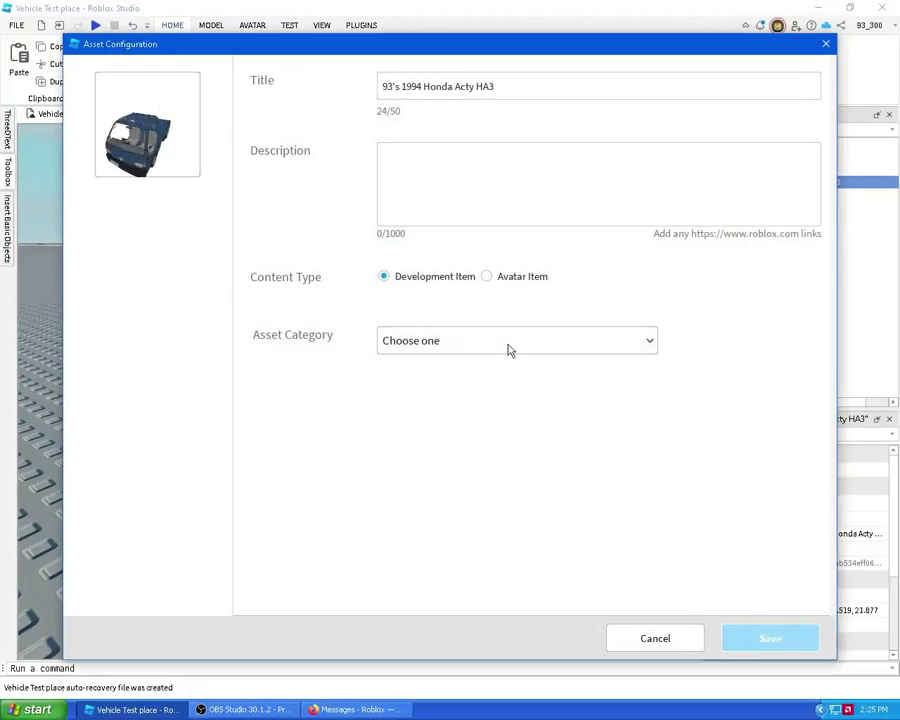
{"action": "left_click", "coordinate": [458, 348]}
{"action": "left_click", "coordinate": [448, 368]}
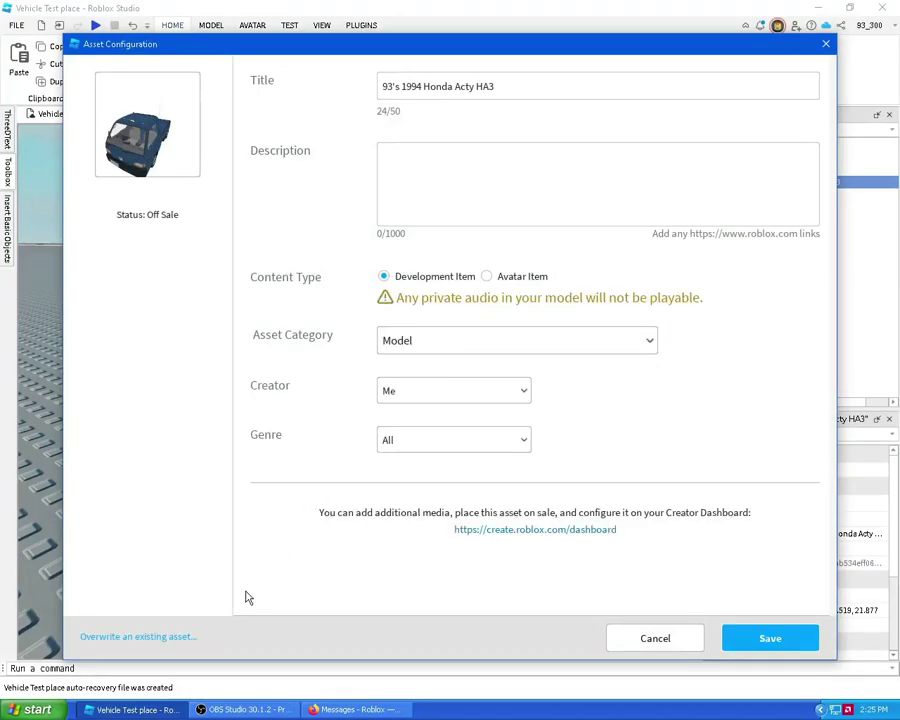
{"action": "left_click", "coordinate": [183, 643]}
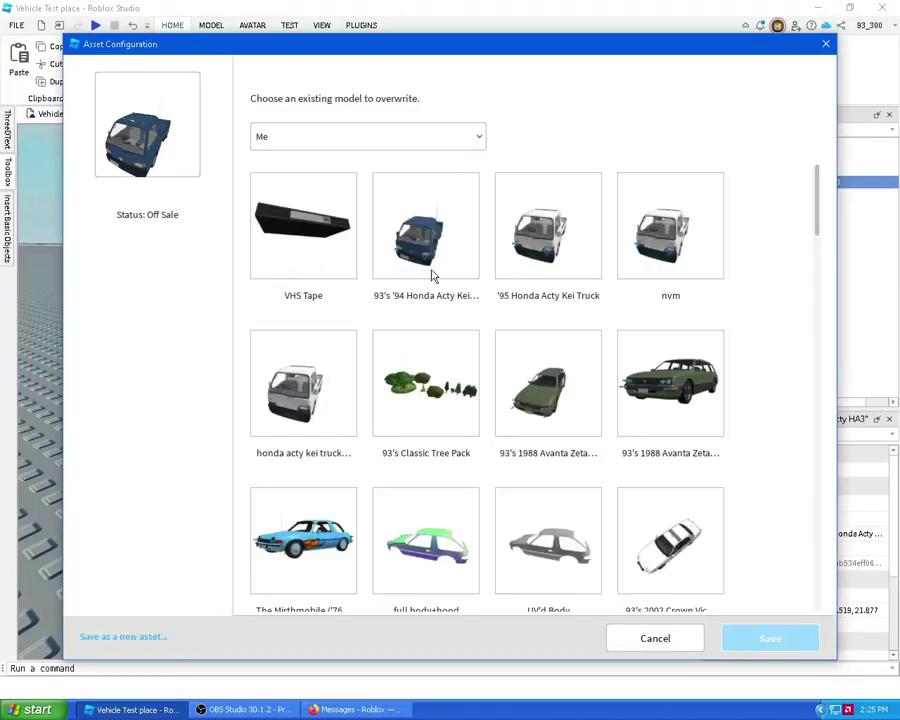
{"action": "left_click", "coordinate": [433, 237]}
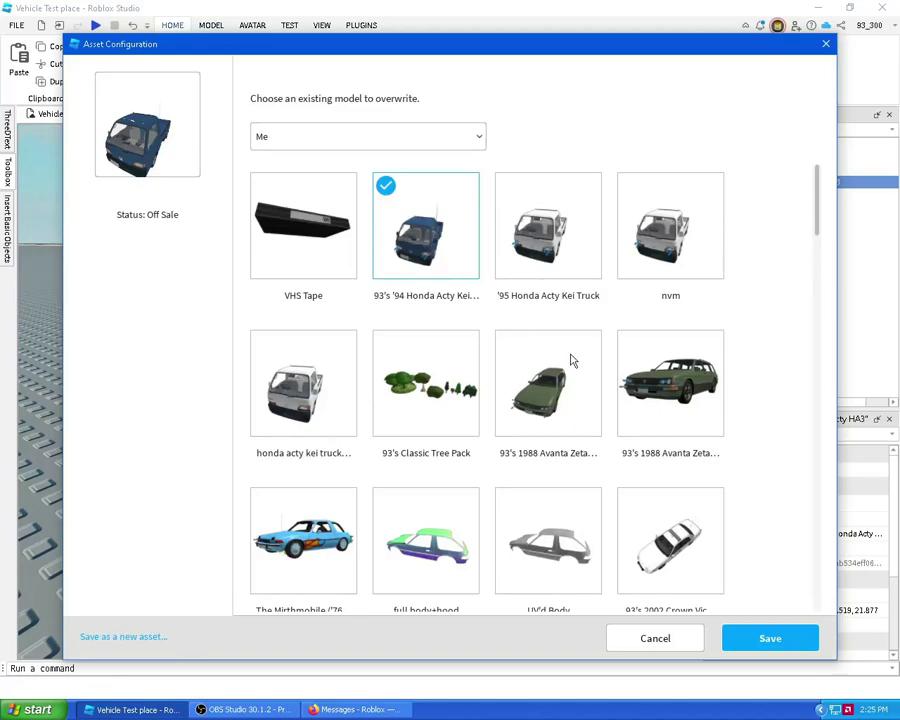
{"action": "left_click", "coordinate": [772, 638]}
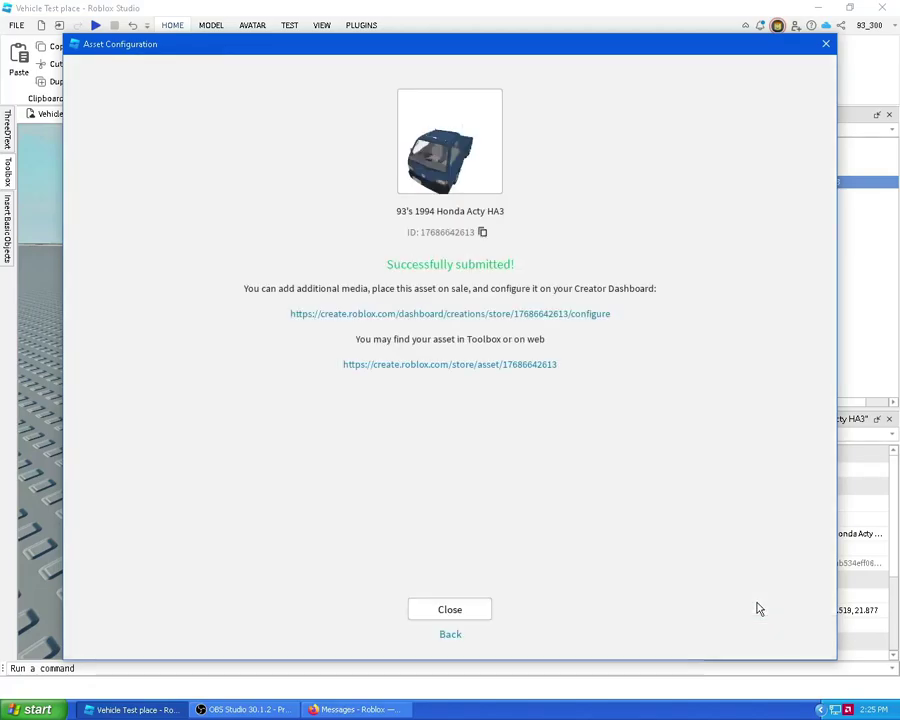
{"action": "left_click", "coordinate": [483, 610]}
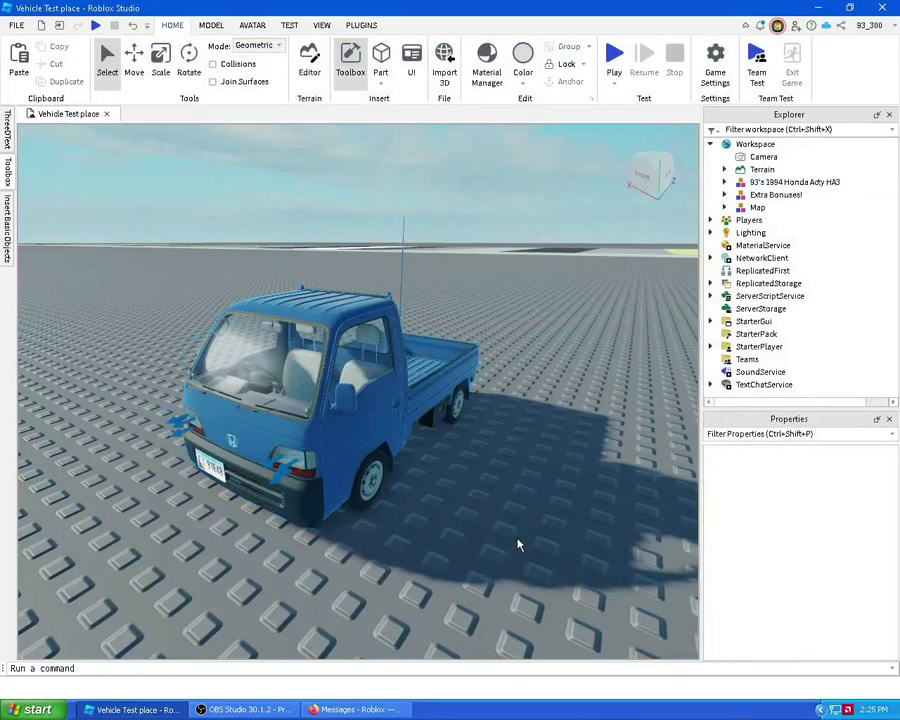
{"action": "right_click_drag", "start_coordinate": [518, 545], "coordinate": [518, 543]}
{"action": "key", "text": "a"}
{"action": "key", "text": "s"}
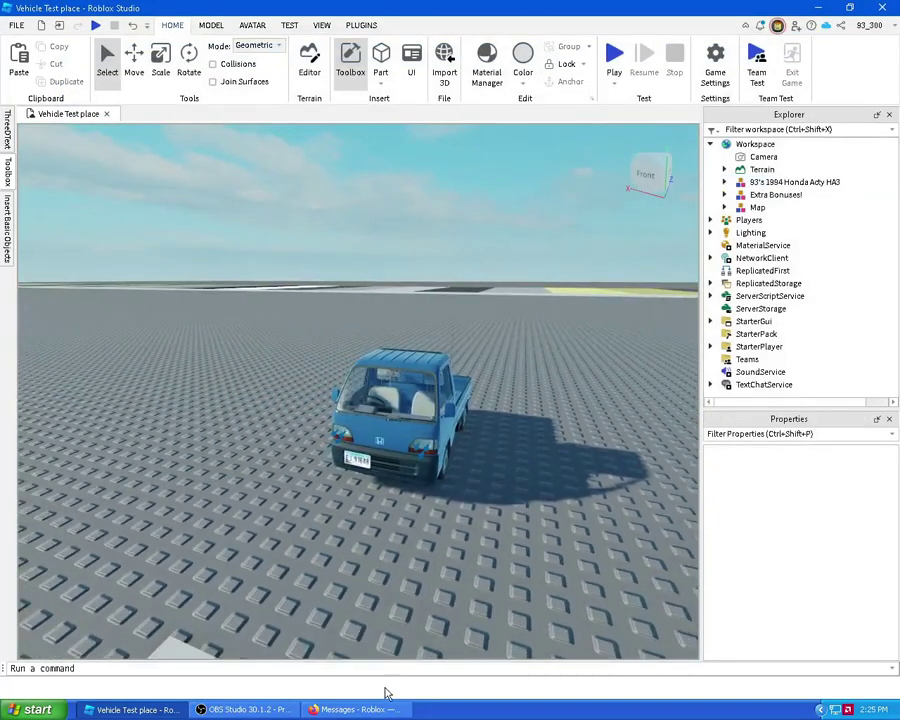
Compare the truck's Creator Store page in the signed-in Firefox window with the logged-out Brave window
{"action": "left_click", "coordinate": [382, 709]}
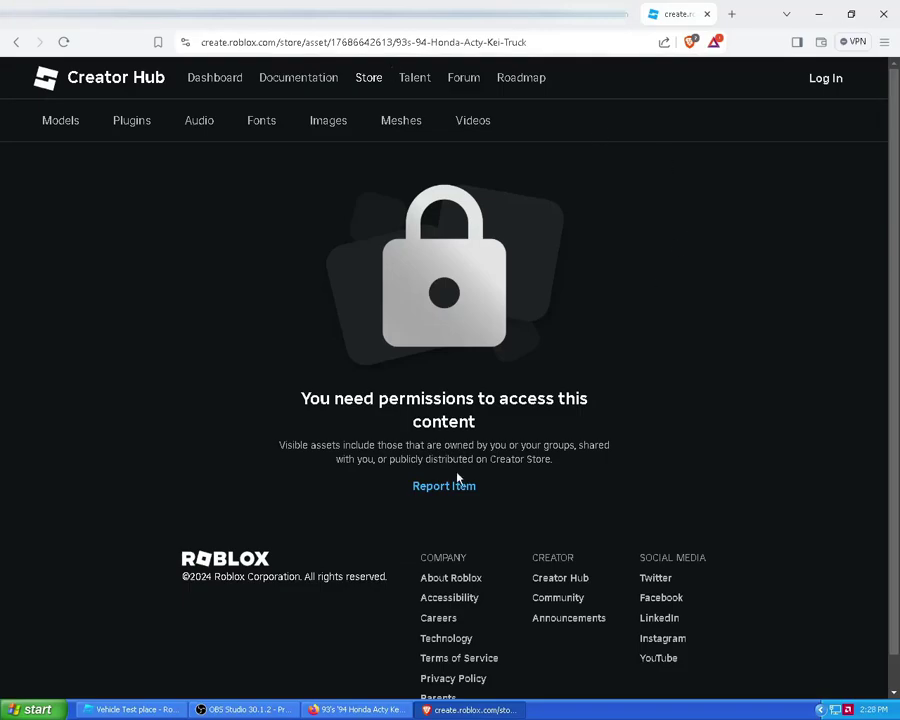
{"action": "left_click", "coordinate": [385, 708]}
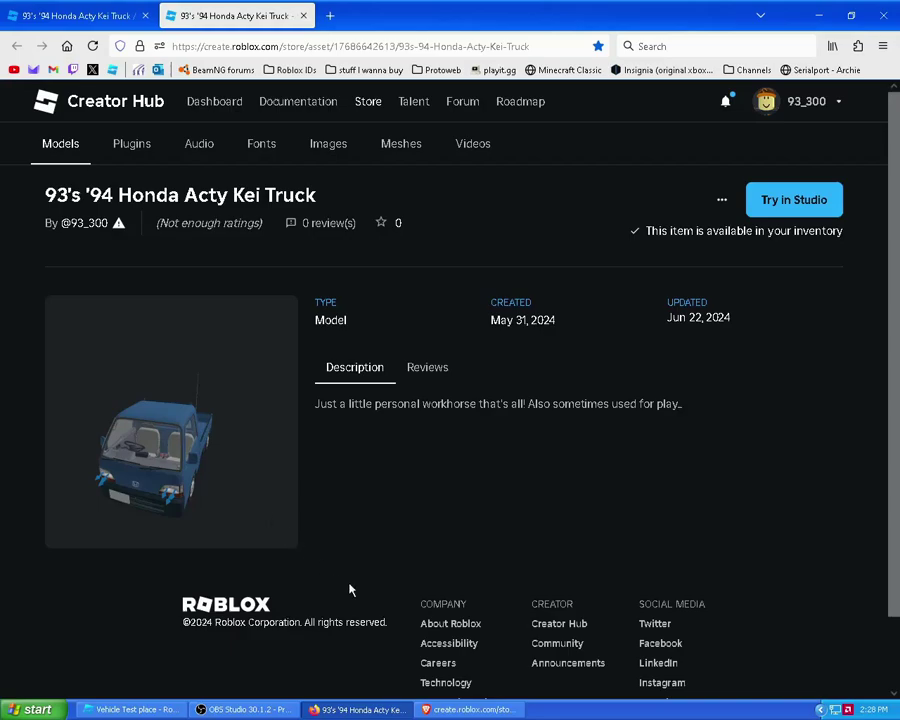
{"action": "left_click", "coordinate": [476, 709]}
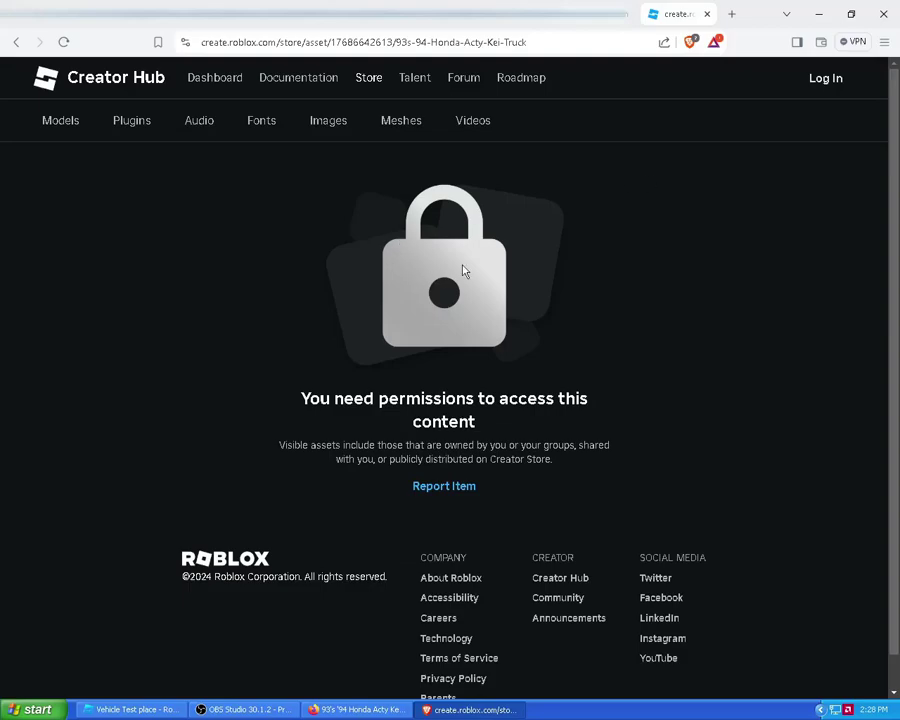
{"action": "left_click_drag", "start_coordinate": [301, 397], "coordinate": [589, 435]}
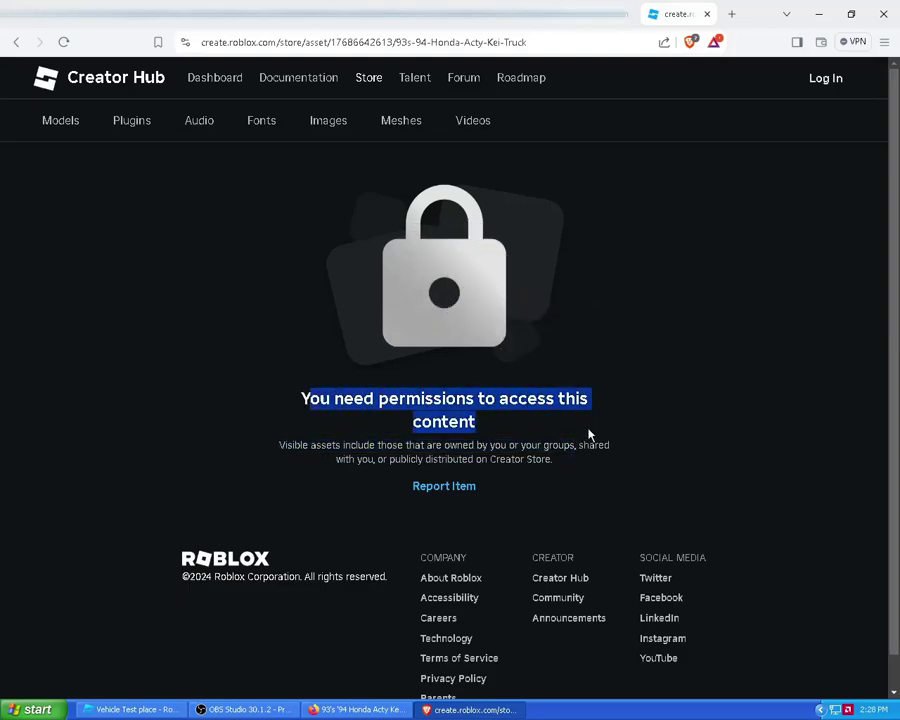
{"action": "left_click", "coordinate": [708, 364]}
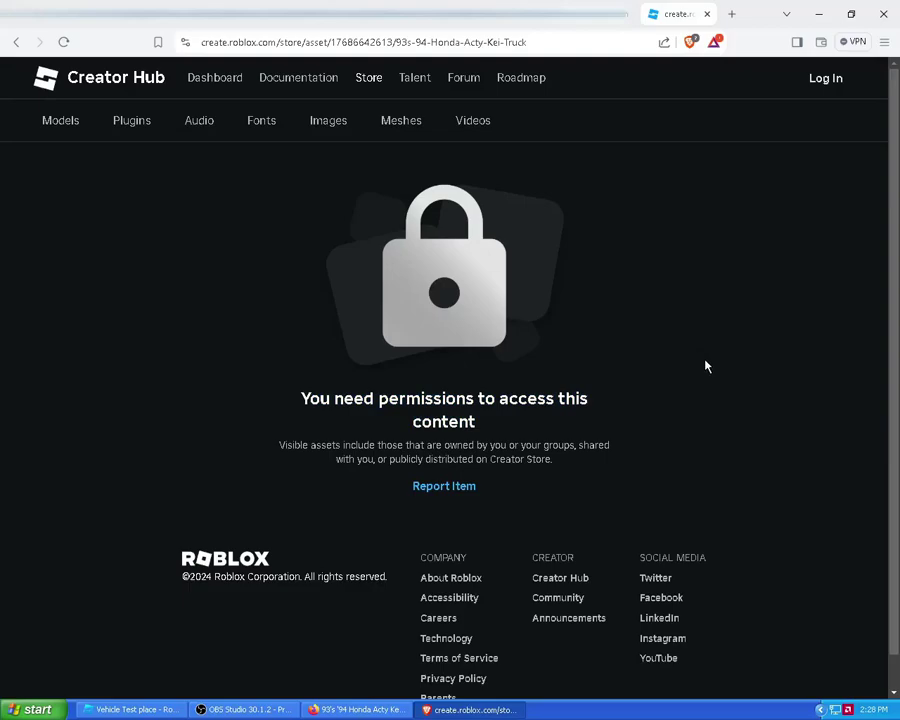
Leave the truck's configuration page in Firefox and open the Roblox message inbox to check for new messages
{"action": "left_click", "coordinate": [140, 709]}
{"action": "left_click", "coordinate": [350, 709]}
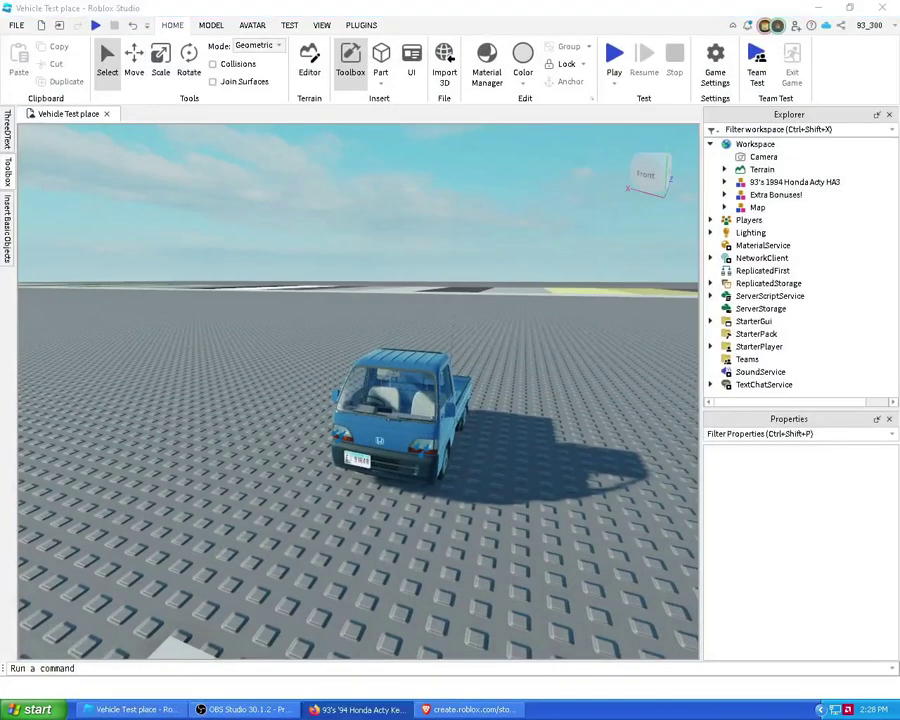
{"action": "left_click", "coordinate": [19, 46]}
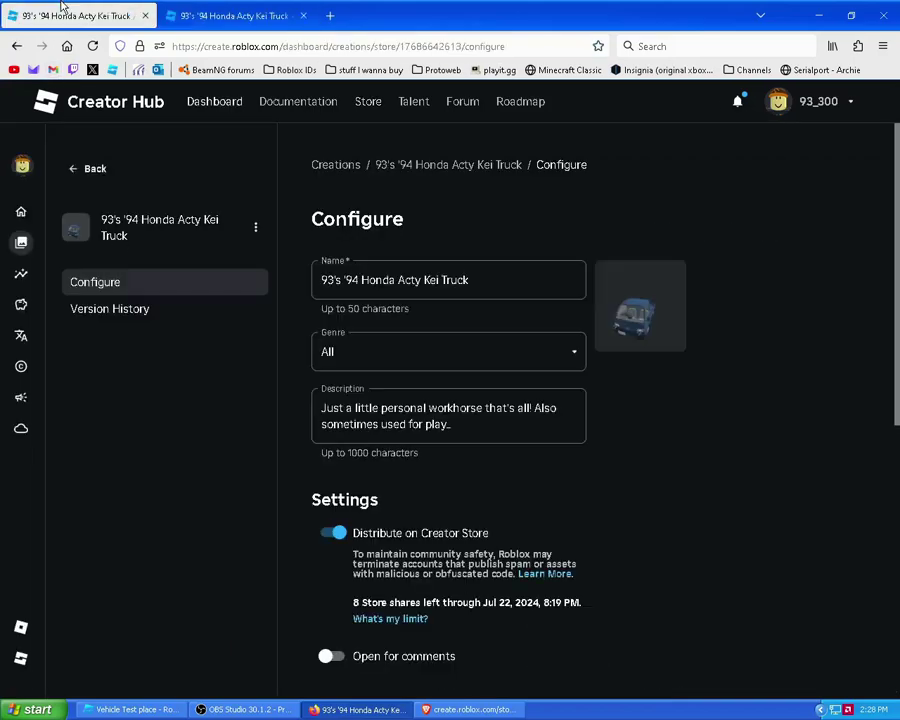
{"action": "left_click", "coordinate": [17, 48]}
{"action": "left_click", "coordinate": [17, 50]}
{"action": "left_click", "coordinate": [17, 50]}
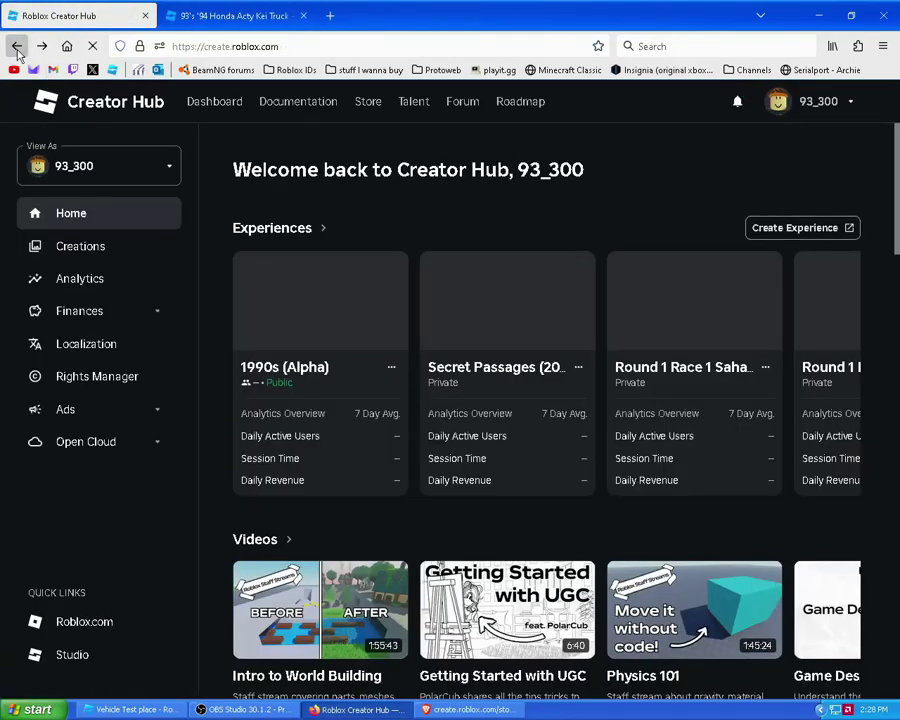
{"action": "left_click", "coordinate": [17, 50]}
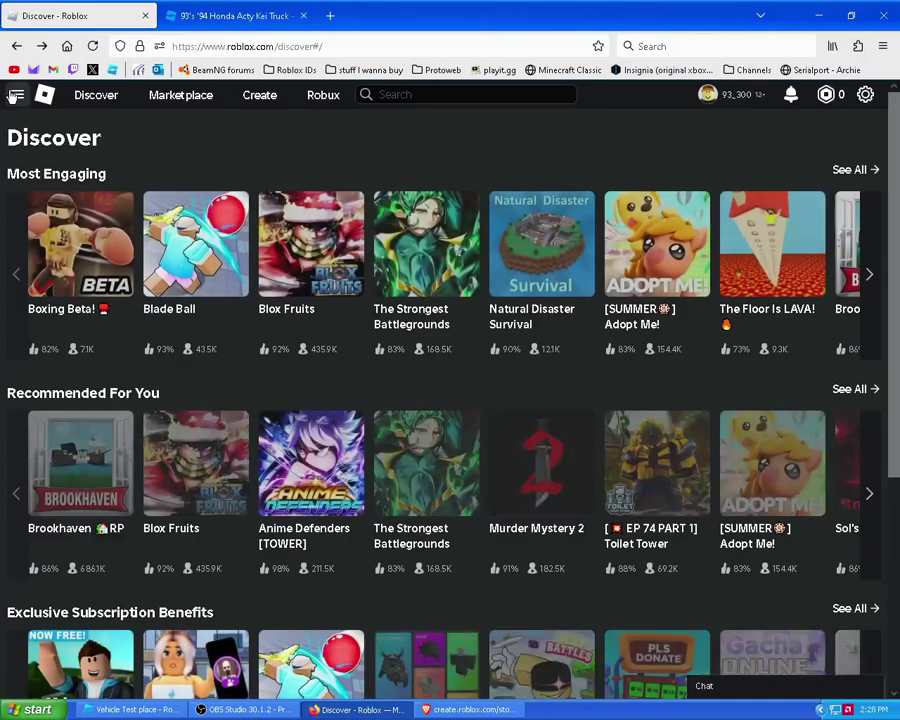
{"action": "left_click", "coordinate": [13, 94]}
{"action": "left_click", "coordinate": [44, 207]}
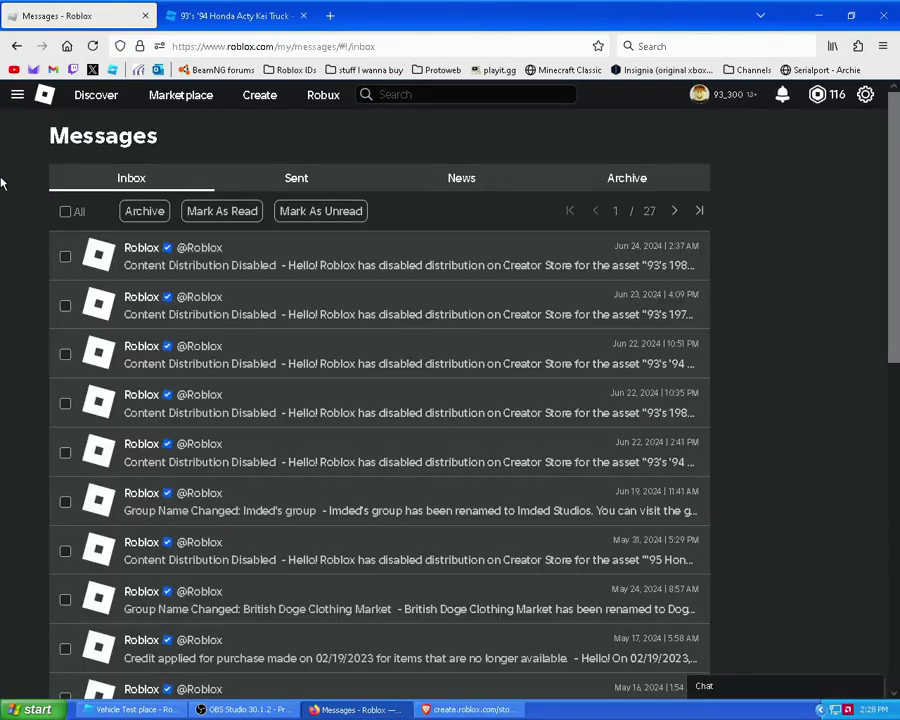
Open the Honda Acty Kei Truck's configuration page from its store page and review its Creator Store distribution setting
{"action": "left_click", "coordinate": [210, 15]}
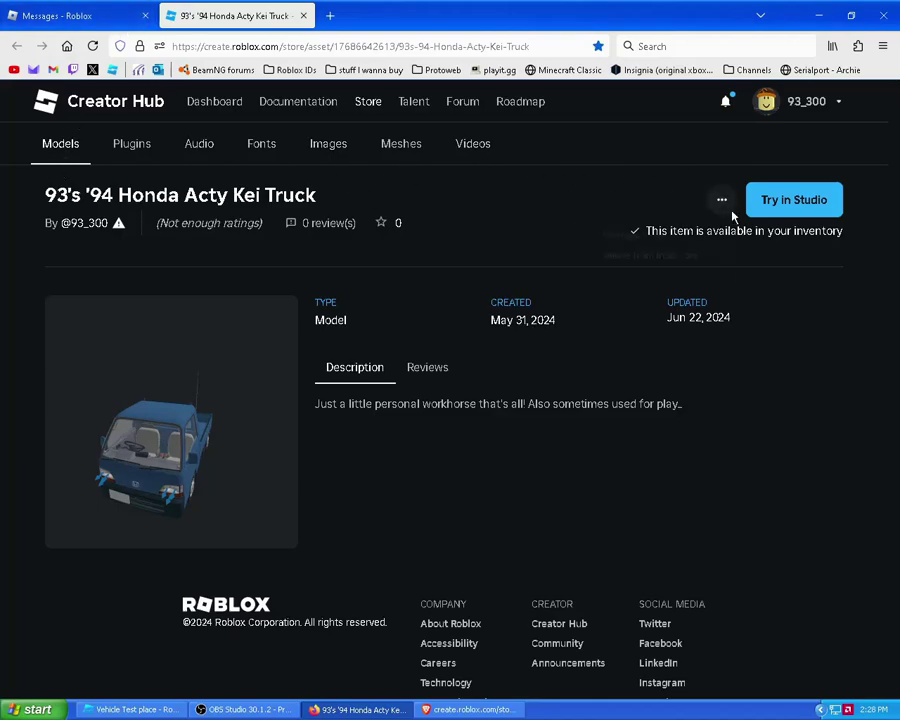
{"action": "left_click", "coordinate": [665, 241]}
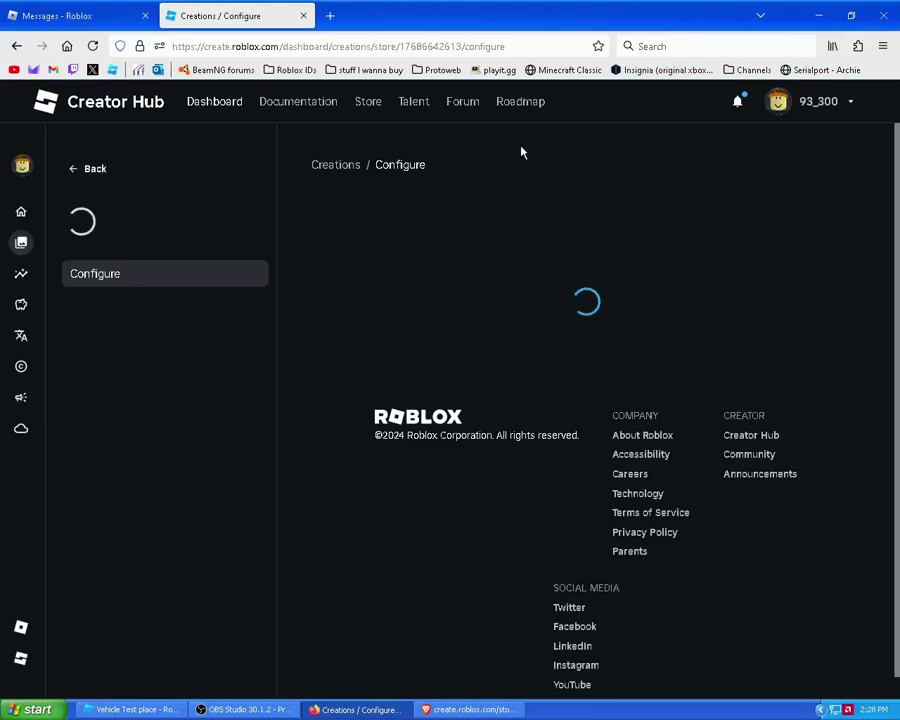
{"action": "scroll", "coordinate": [737, 396], "scroll_direction": "down", "scroll_amount": 4}
{"action": "scroll", "coordinate": [628, 414], "scroll_direction": "up", "scroll_amount": 2}
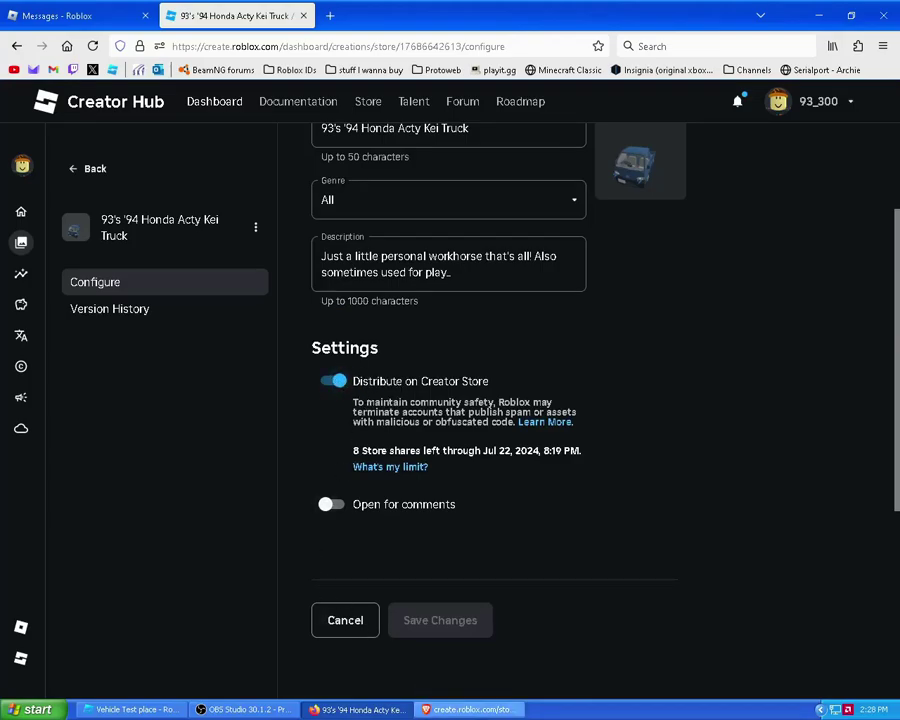
Reload the truck's store page in the logged-out Brave window and compare it with the configuration page in Firefox
{"action": "left_click", "coordinate": [469, 709]}
{"action": "left_click", "coordinate": [63, 42]}
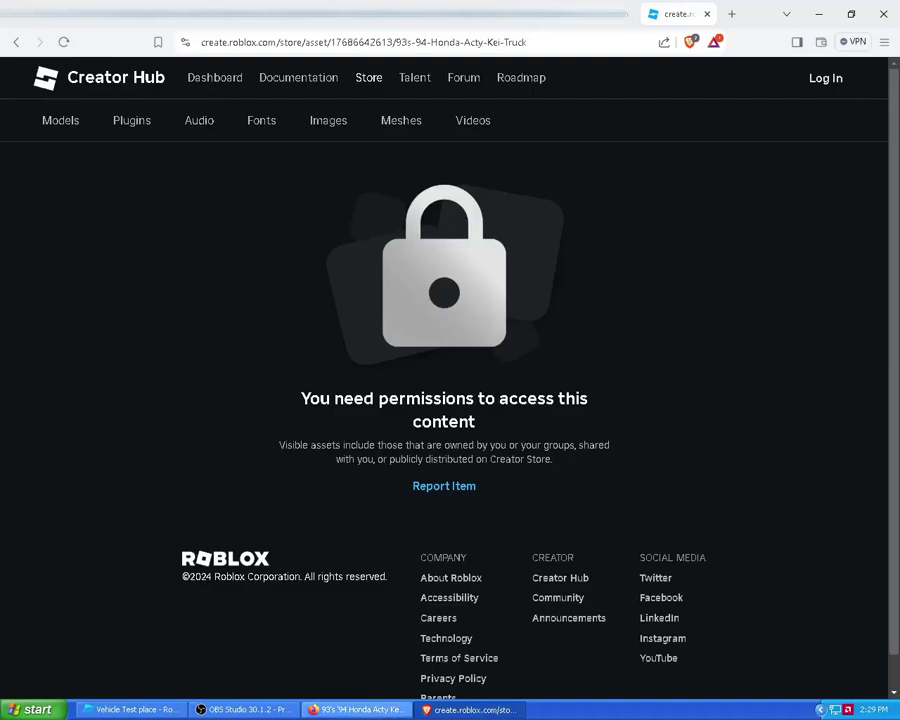
{"action": "key", "text": "alt+Tab"}
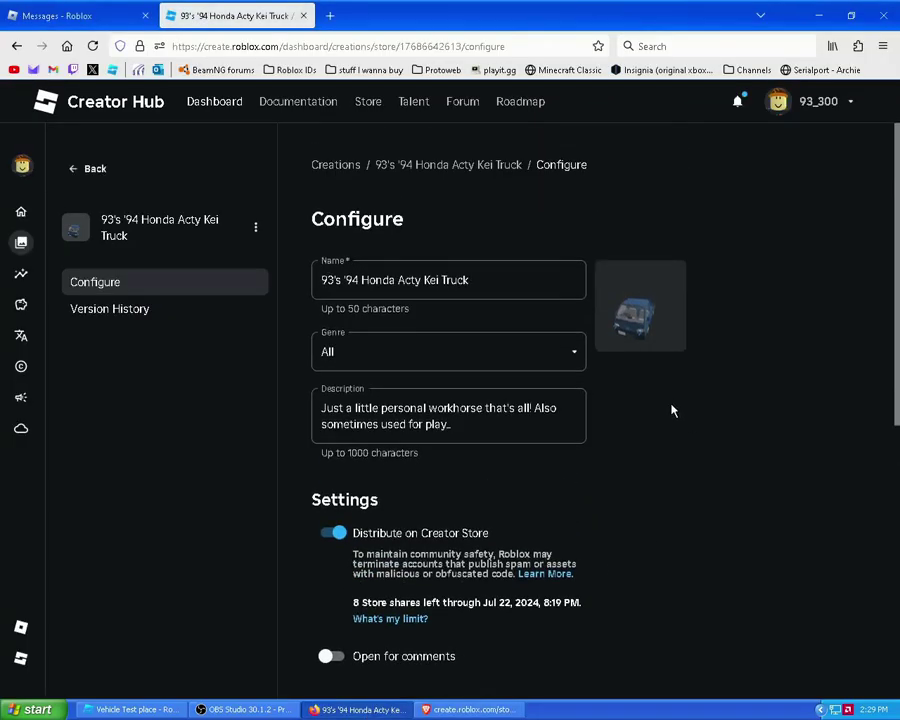
{"action": "left_click", "coordinate": [4, 8]}
{"action": "left_click", "coordinate": [180, 12]}
{"action": "left_click", "coordinate": [468, 709]}
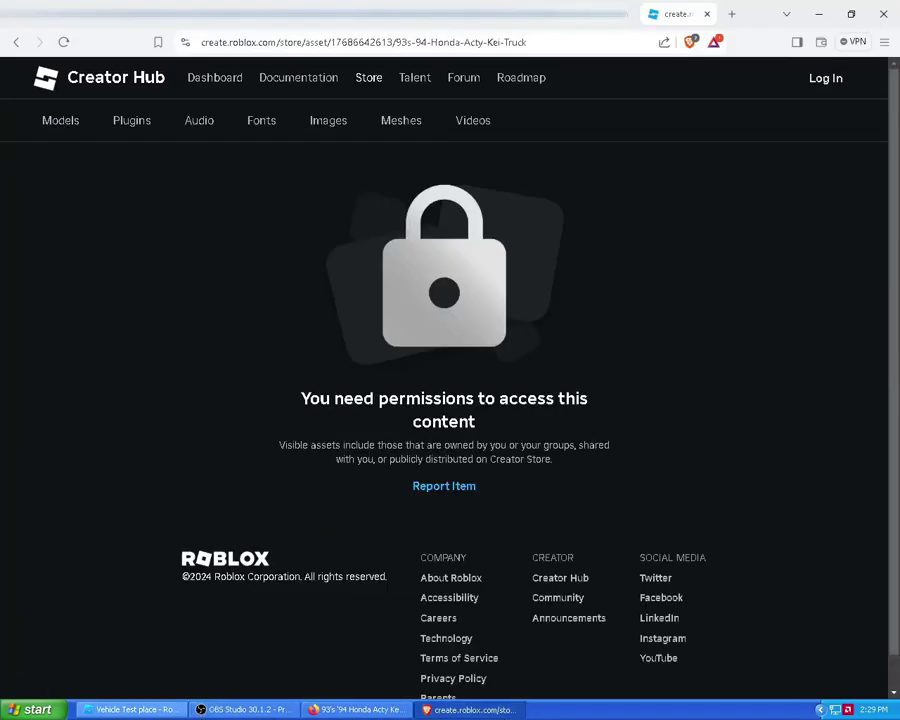
Switch to Roblox Studio and insert a block part on the ground beside the Honda Acty truck, leaving it selected
{"action": "left_click", "coordinate": [132, 709]}
{"action": "right_click_drag", "start_coordinate": [479, 566], "coordinate": [484, 562]}
{"action": "key", "text": "d"}
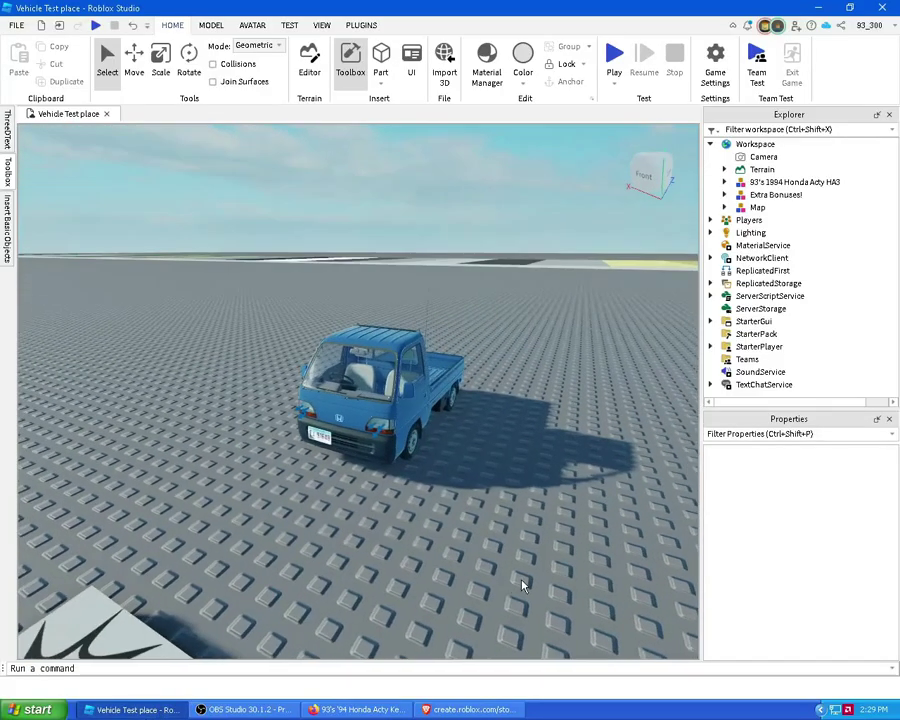
{"action": "key", "text": "a"}
{"action": "right_click_drag", "start_coordinate": [536, 514], "coordinate": [536, 514]}
{"action": "key", "text": "w"}
{"action": "key", "text": "e"}
{"action": "right_click_drag", "start_coordinate": [402, 491], "coordinate": [406, 486]}
{"action": "right_click_drag", "start_coordinate": [357, 260], "coordinate": [346, 237]}
{"action": "left_click", "coordinate": [381, 60]}
{"action": "left_click", "coordinate": [347, 237]}
{"action": "key", "text": "w"}
{"action": "key", "text": "a"}
{"action": "key", "text": "w"}
{"action": "right_click_drag", "start_coordinate": [236, 318], "coordinate": [234, 312]}
{"action": "key", "text": "d"}
{"action": "key", "text": "s"}
{"action": "right_click_drag", "start_coordinate": [397, 333], "coordinate": [397, 333]}
{"action": "key", "text": "a"}
{"action": "key", "text": "d"}
{"action": "key", "text": "a"}
{"action": "left_click", "coordinate": [410, 390]}
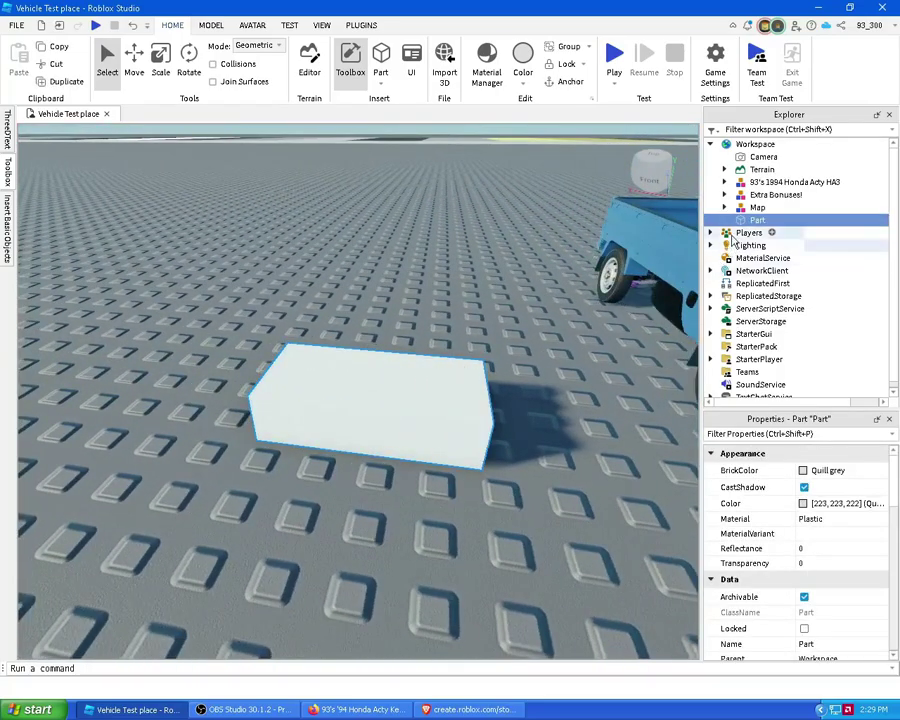
{"action": "right_click", "coordinate": [755, 273]}
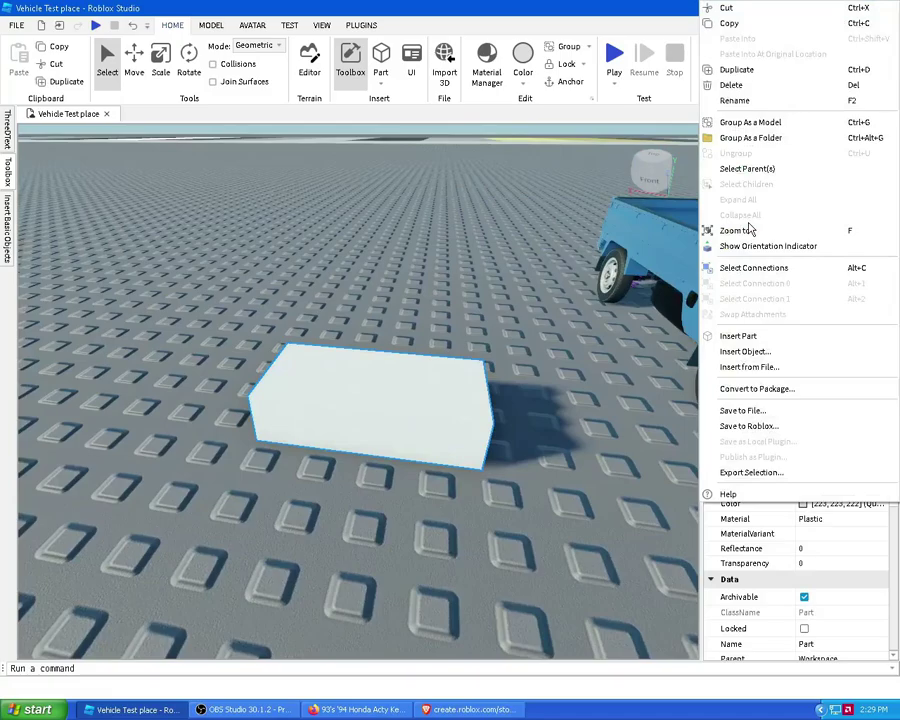
{"action": "left_click", "coordinate": [745, 410]}
{"action": "left_click", "coordinate": [440, 340]}
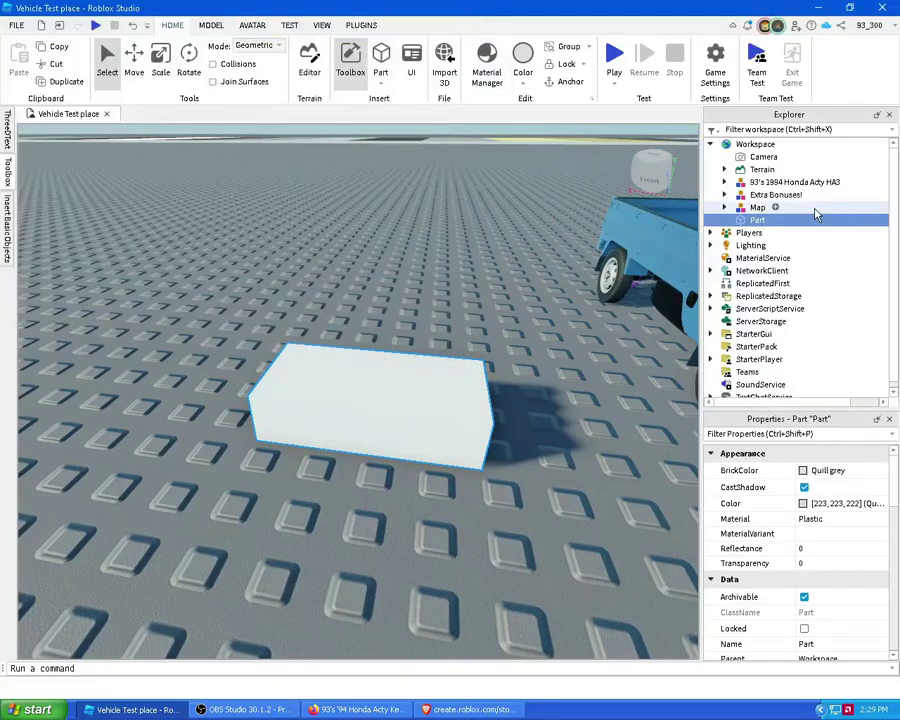
{"action": "right_click", "coordinate": [754, 210]}
{"action": "left_click", "coordinate": [527, 259]}
{"action": "left_click", "coordinate": [757, 219]}
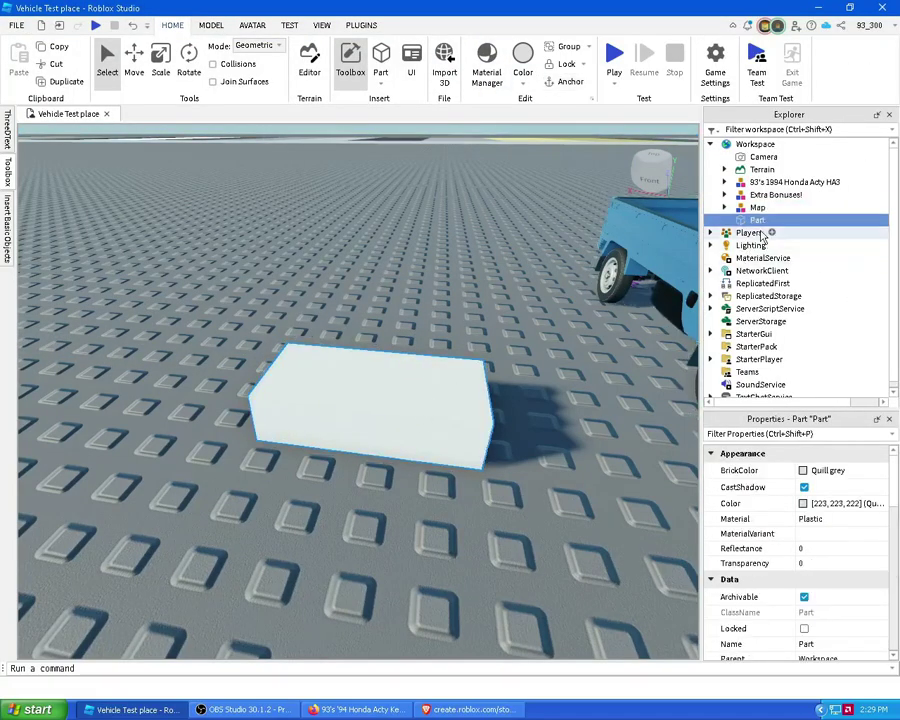
Save the block part to Roblox as a Model, overwriting the existing 93's '94 Honda Acty Kei Truck asset
{"action": "right_click", "coordinate": [757, 219]}
{"action": "left_click", "coordinate": [776, 430]}
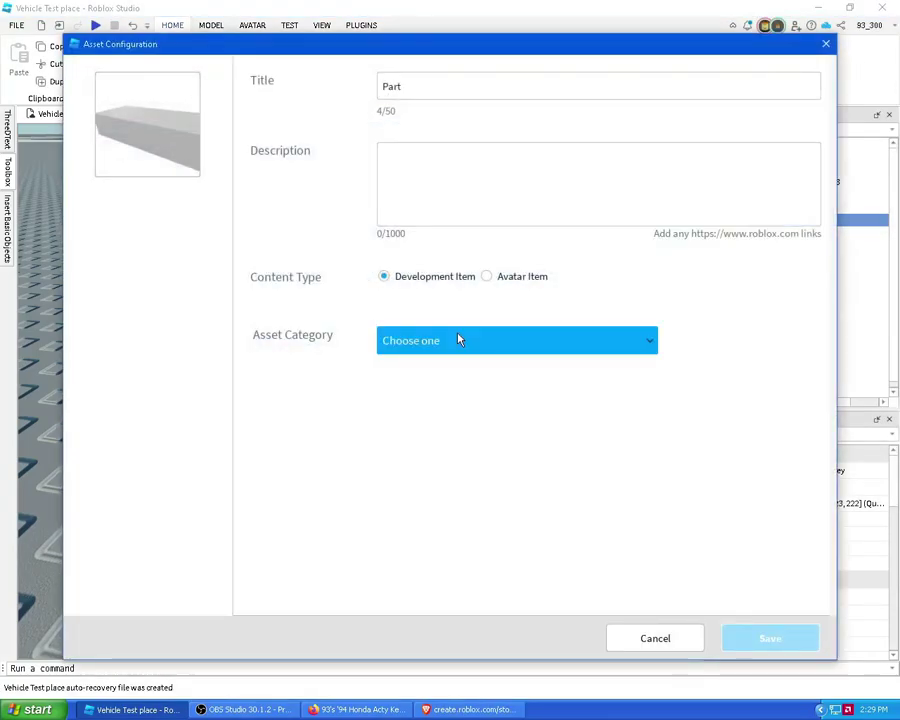
{"action": "left_click", "coordinate": [459, 340]}
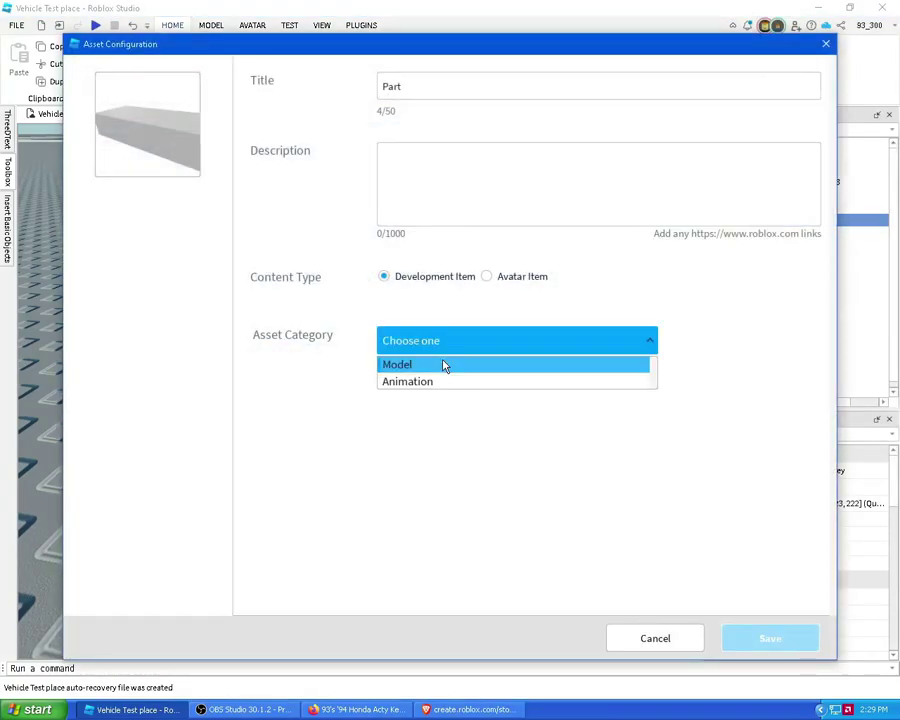
{"action": "left_click", "coordinate": [444, 364]}
{"action": "left_click", "coordinate": [153, 640]}
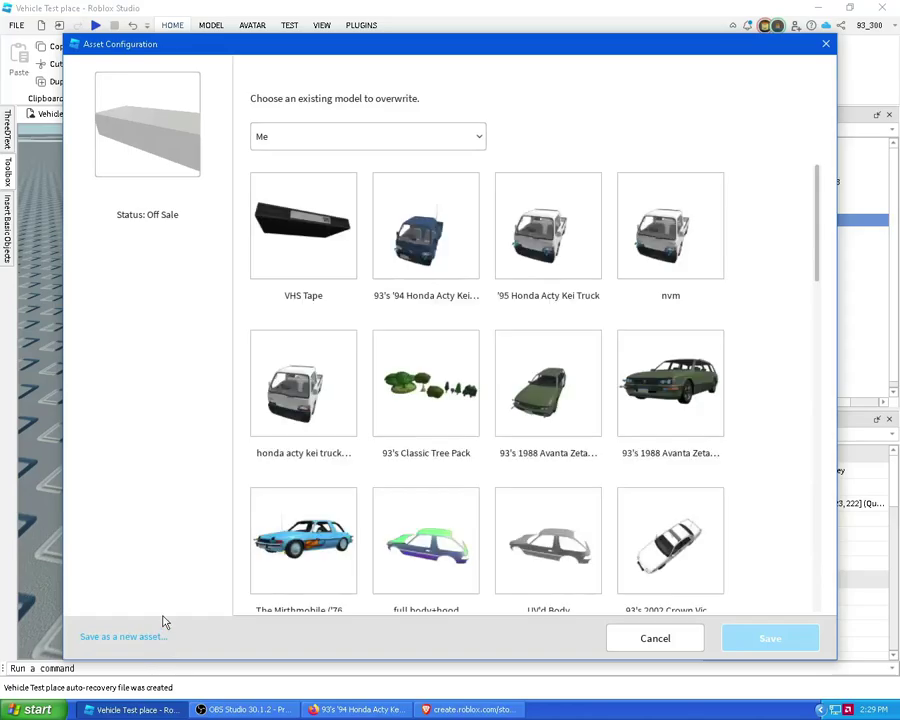
{"action": "left_click", "coordinate": [452, 250]}
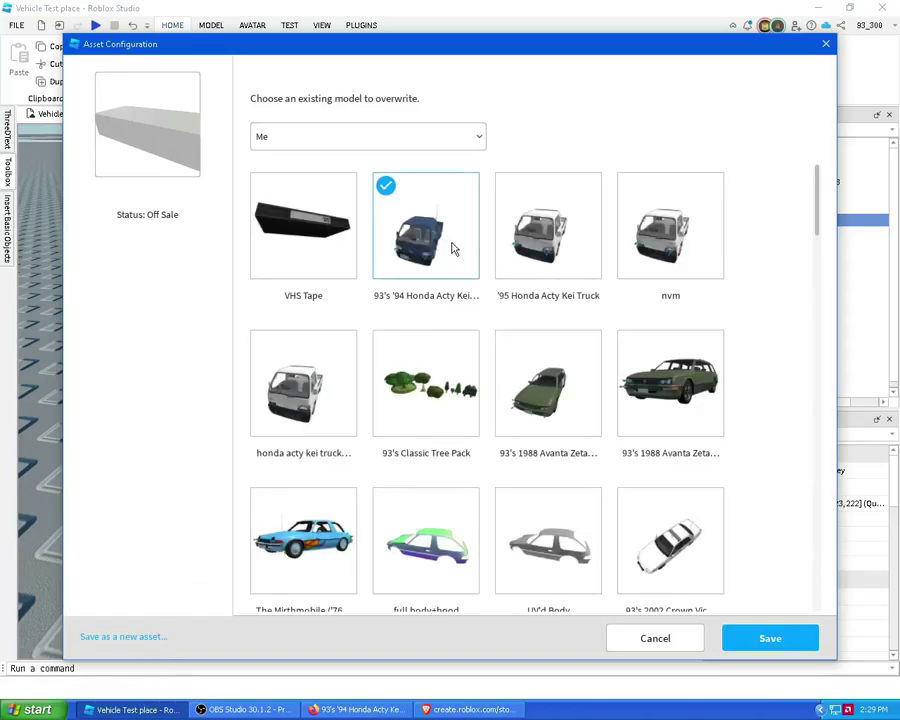
{"action": "left_click", "coordinate": [757, 636]}
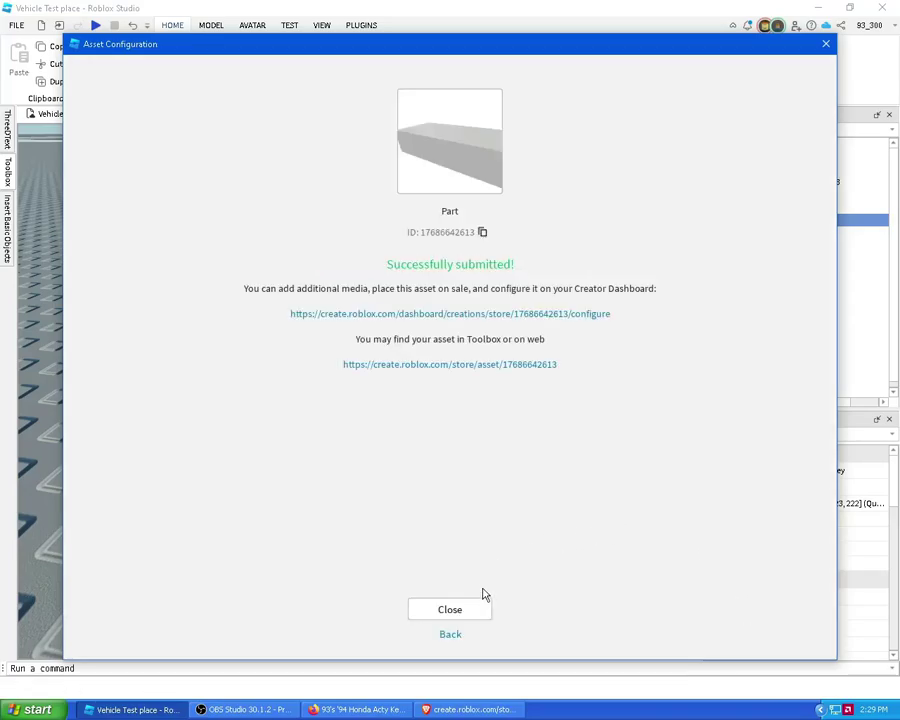
{"action": "left_click", "coordinate": [480, 608]}
{"action": "left_click", "coordinate": [480, 532]}
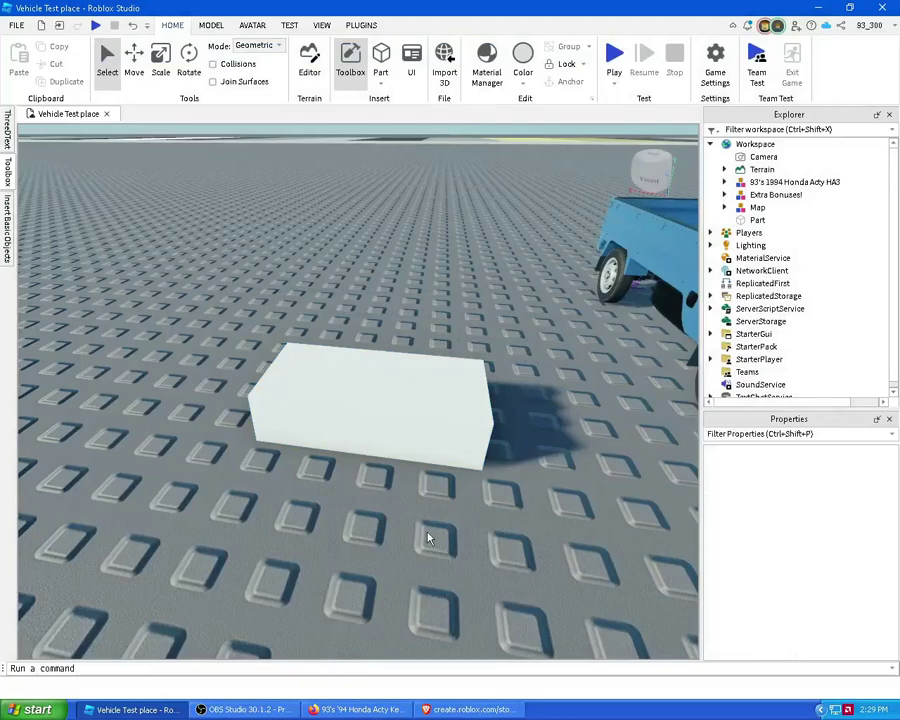
Switch to Firefox and reload the truck's configuration page to check the overwritten asset
{"action": "left_click", "coordinate": [462, 709]}
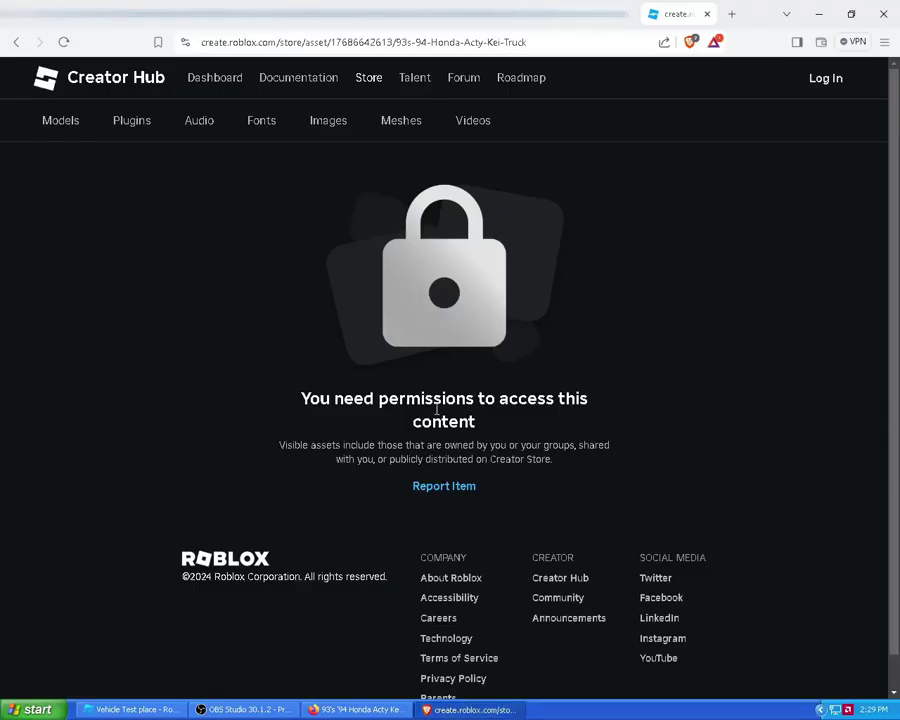
{"action": "key", "text": "alt+Tab"}
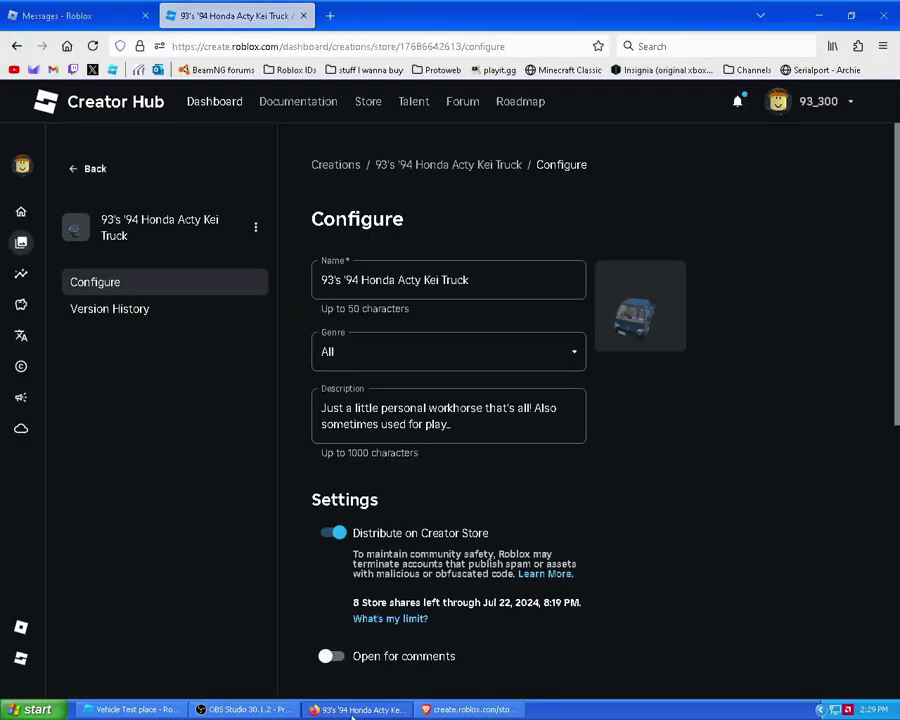
{"action": "left_click", "coordinate": [91, 47]}
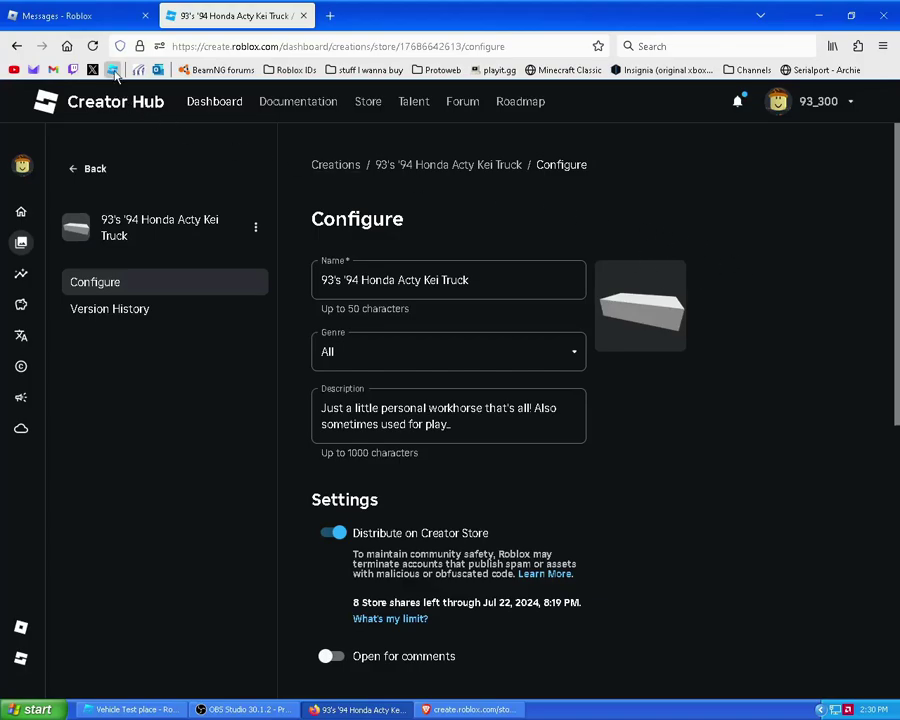
{"action": "left_click", "coordinate": [93, 46]}
Reload the truck's store page repeatedly in the logged-out Brave window to check its public availability
{"action": "left_click", "coordinate": [470, 709]}
{"action": "left_click", "coordinate": [64, 43]}
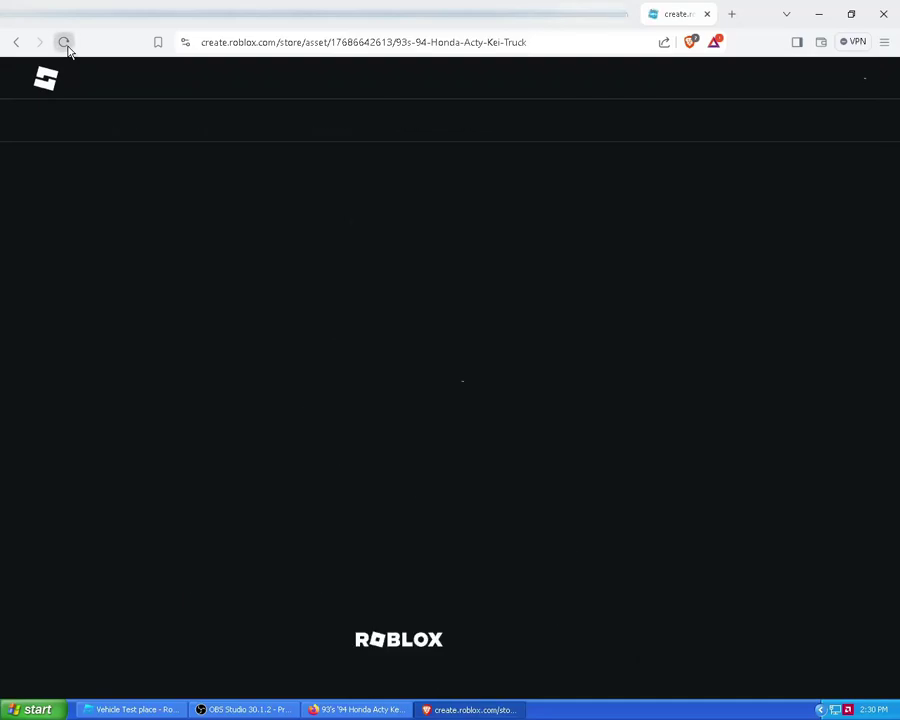
{"action": "left_click", "coordinate": [64, 43]}
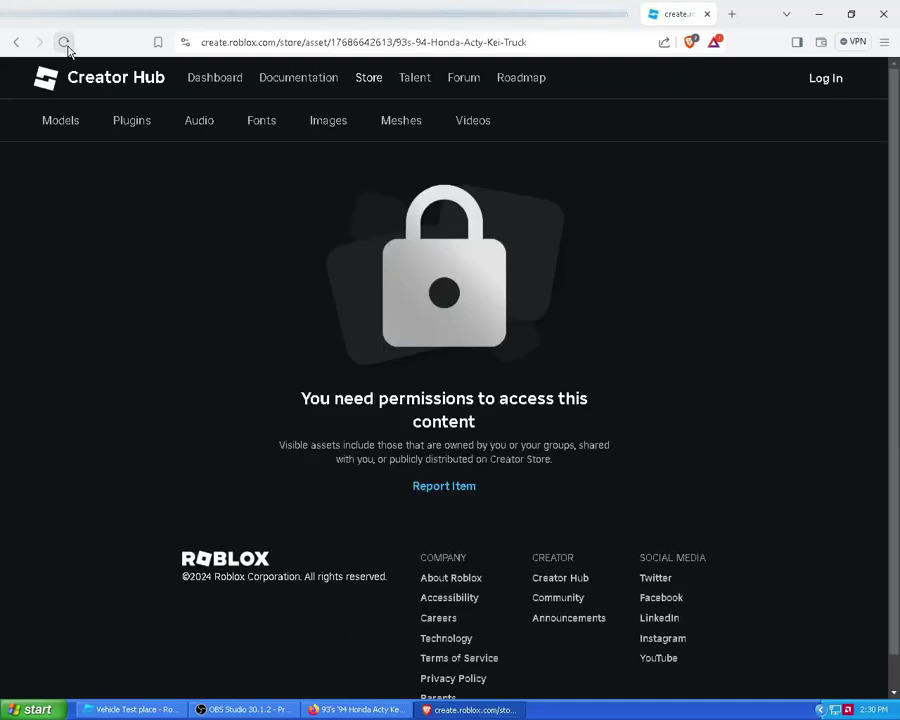
{"action": "left_click", "coordinate": [64, 43]}
{"action": "left_click", "coordinate": [63, 43]}
Return to the truck's configuration page in Firefox, turn off Distribute on Creator Store and save the changes
{"action": "left_click", "coordinate": [357, 709]}
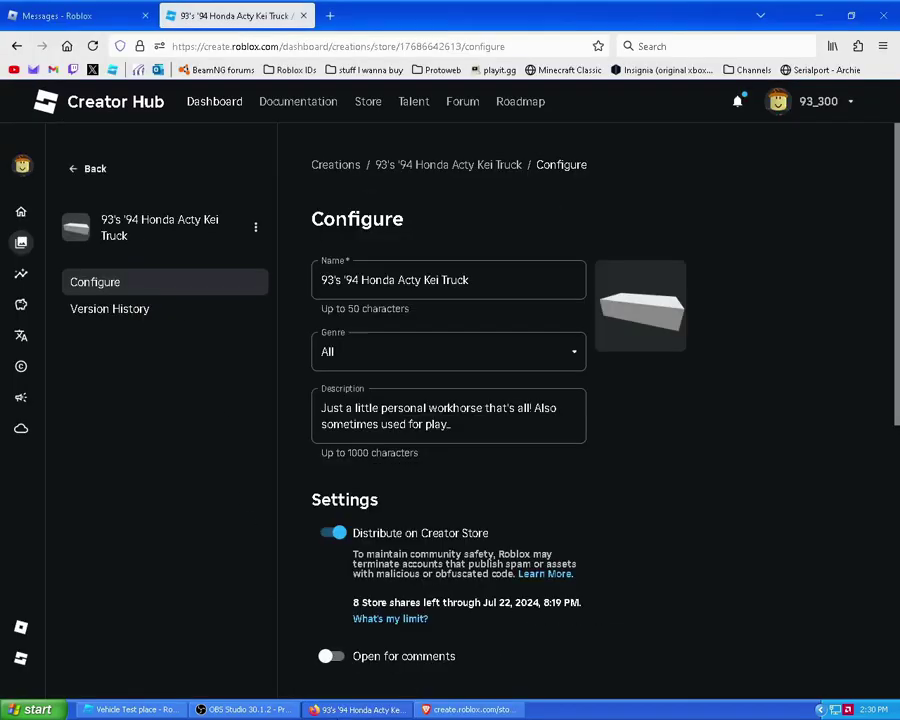
{"action": "left_click", "coordinate": [331, 540]}
{"action": "scroll", "coordinate": [500, 502], "scroll_direction": "down", "scroll_amount": 3}
{"action": "left_click", "coordinate": [474, 630]}
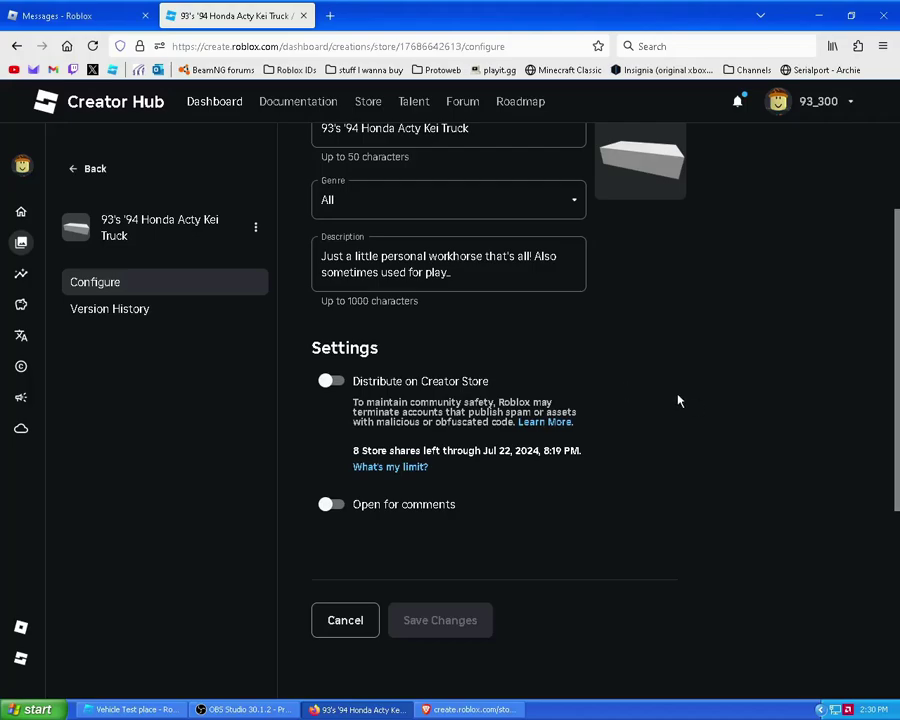
Turn Distribute on Creator Store back on for the truck asset and save the changes
{"action": "left_click", "coordinate": [340, 383]}
{"action": "left_click", "coordinate": [458, 620]}
{"action": "scroll", "coordinate": [650, 545], "scroll_direction": "up", "scroll_amount": 2}
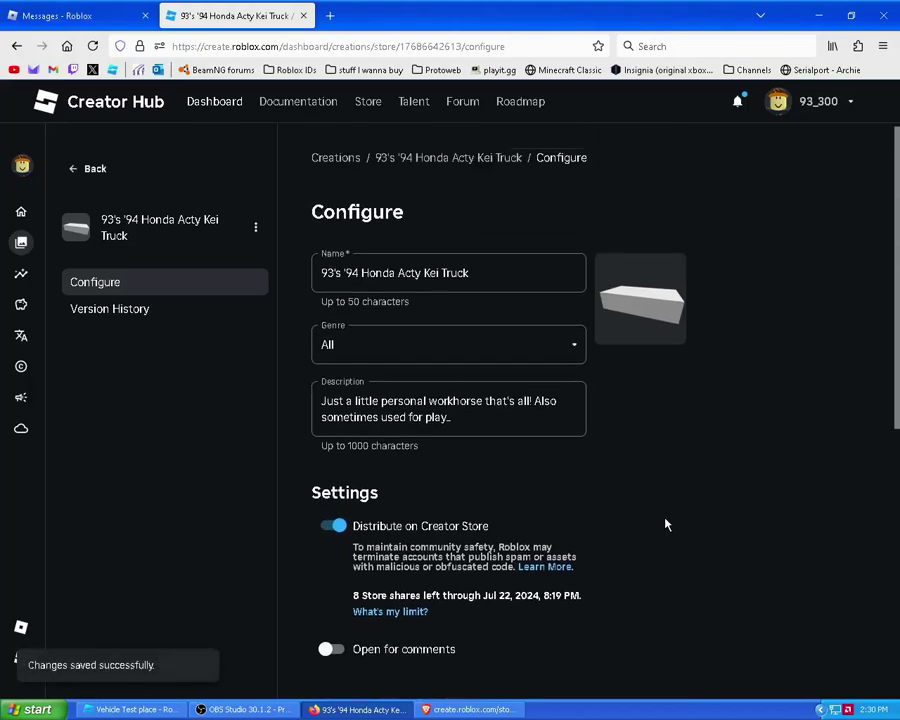
Reload the store page in the logged-out Brave window and compare the listing with the block in Roblox Studio
{"action": "left_click", "coordinate": [462, 708]}
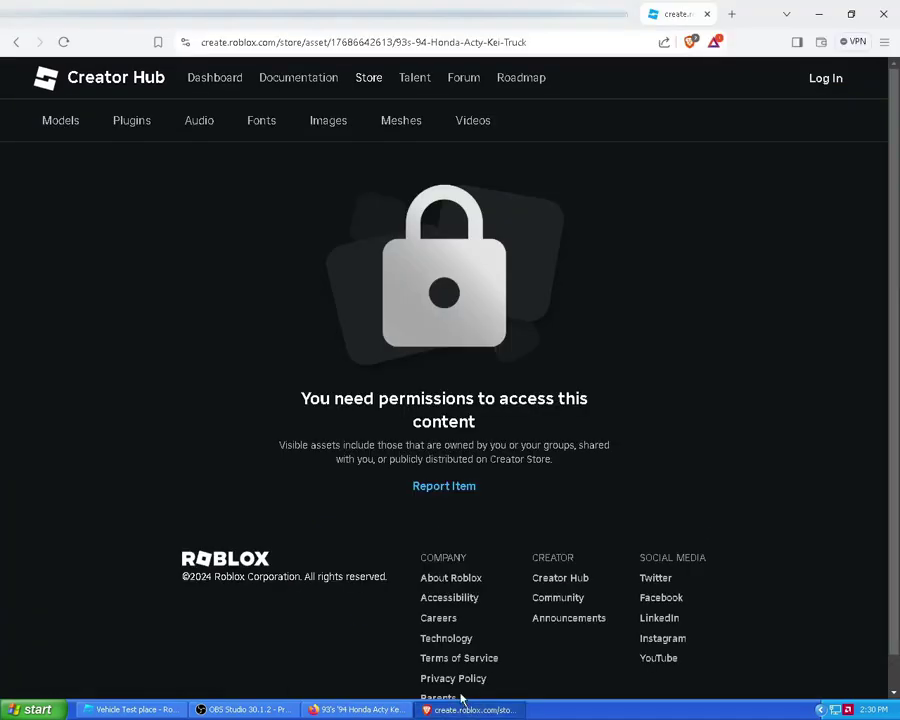
{"action": "left_click", "coordinate": [64, 43]}
{"action": "left_click", "coordinate": [64, 43]}
{"action": "left_click", "coordinate": [64, 43]}
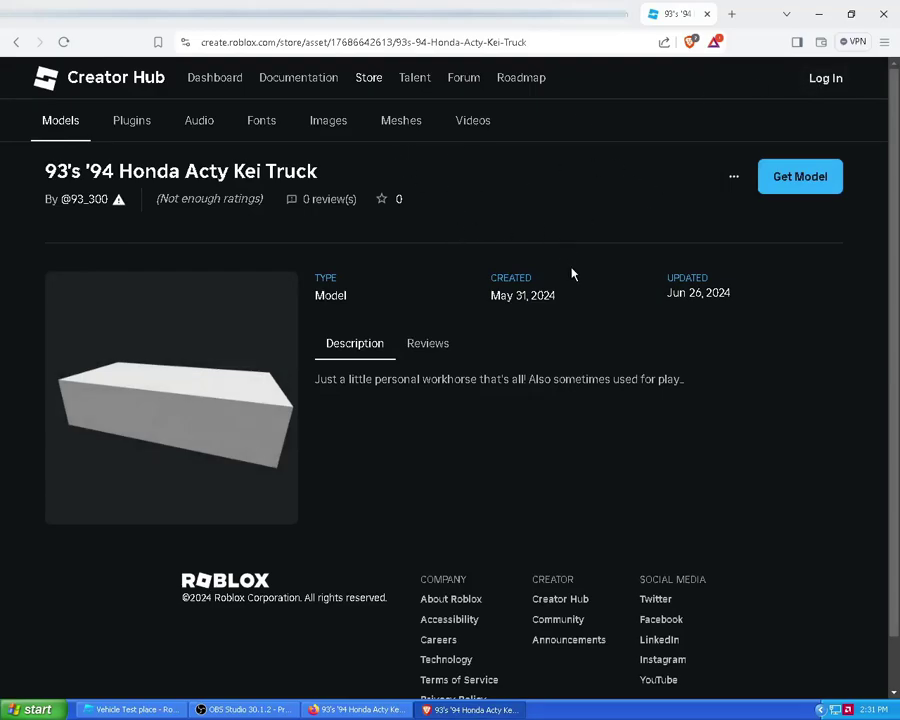
{"action": "left_click", "coordinate": [130, 709]}
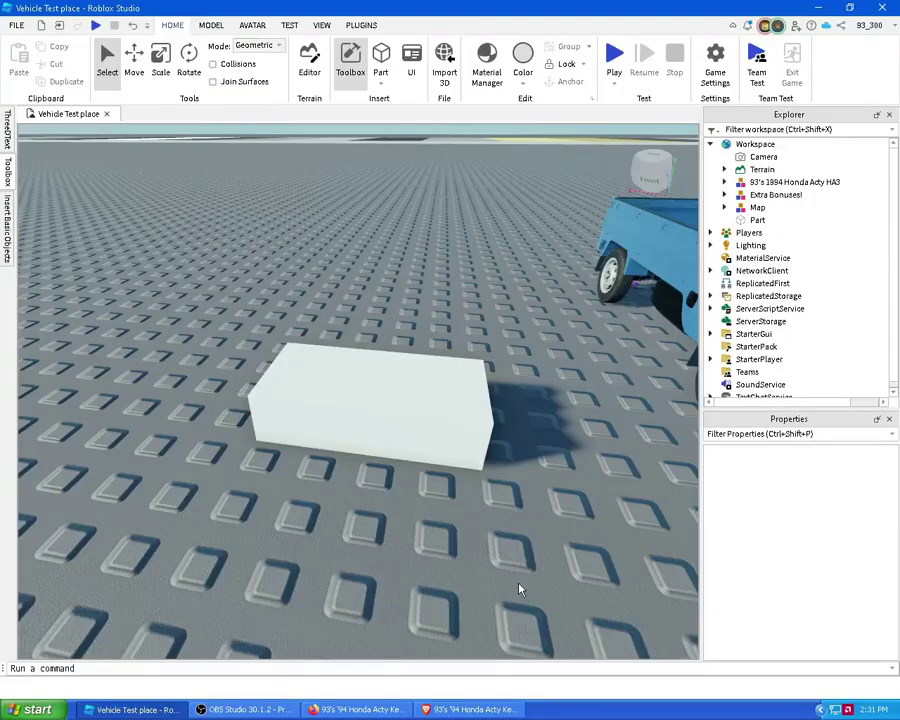
{"action": "left_click", "coordinate": [468, 709]}
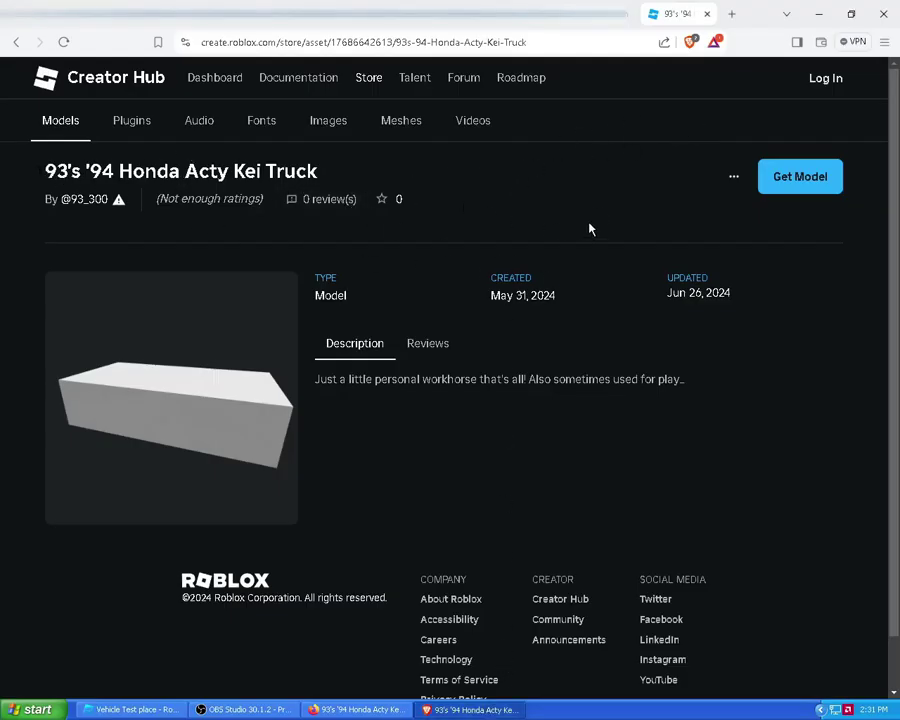
{"action": "left_click", "coordinate": [135, 709]}
{"action": "right_click_drag", "start_coordinate": [472, 541], "coordinate": [420, 301]}
{"action": "left_click", "coordinate": [420, 301]}
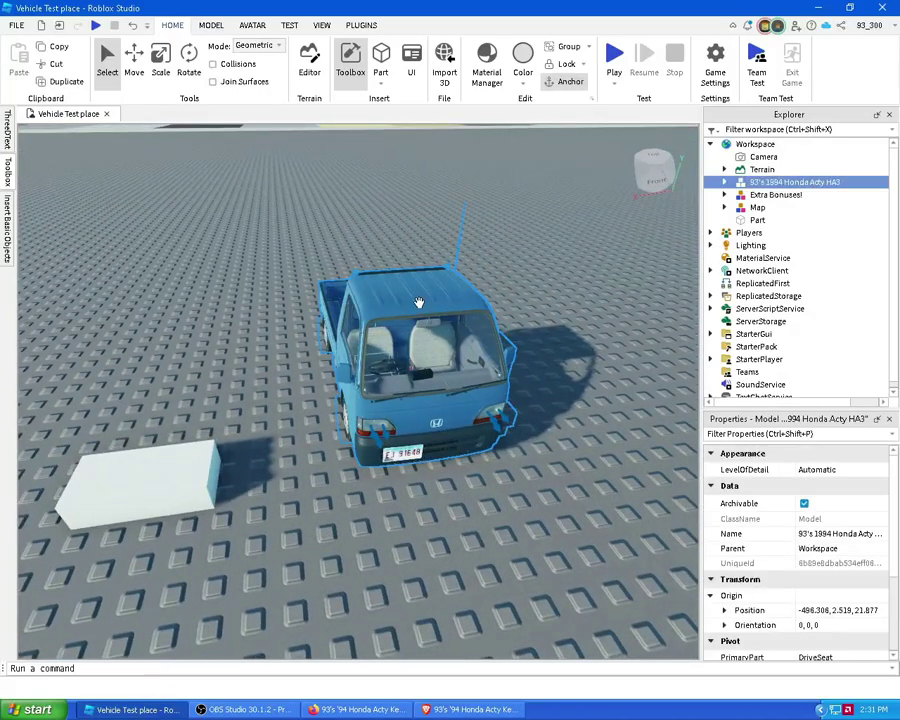
{"action": "right_click", "coordinate": [770, 186]}
{"action": "left_click", "coordinate": [465, 504]}
{"action": "left_click", "coordinate": [538, 544]}
Open the truck asset's version history in Firefox, restore version 5 and review the updated version list
{"action": "left_click", "coordinate": [367, 709]}
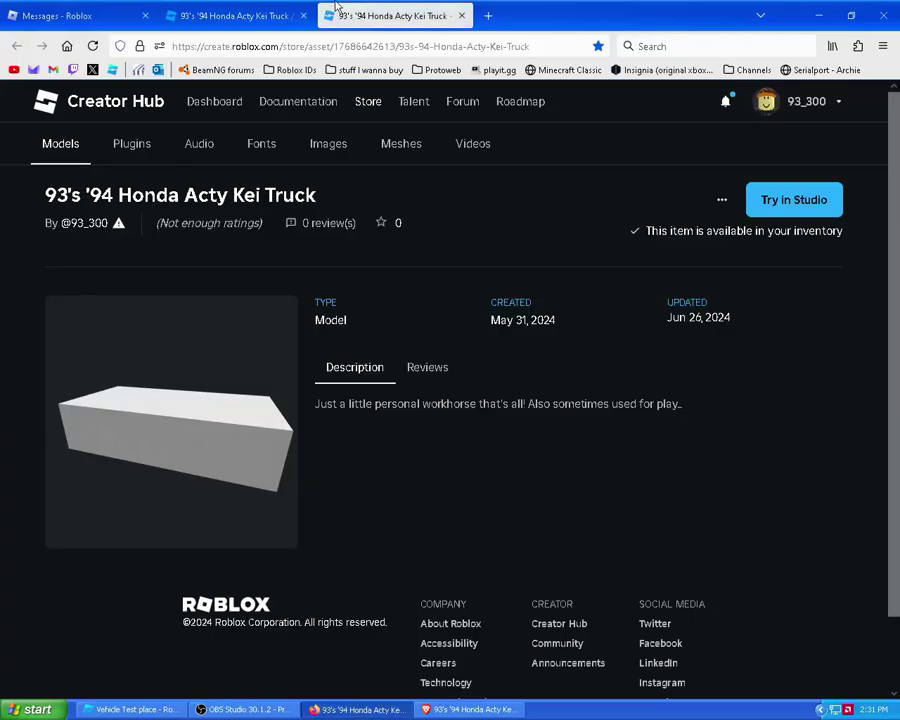
{"action": "left_click", "coordinate": [195, 7]}
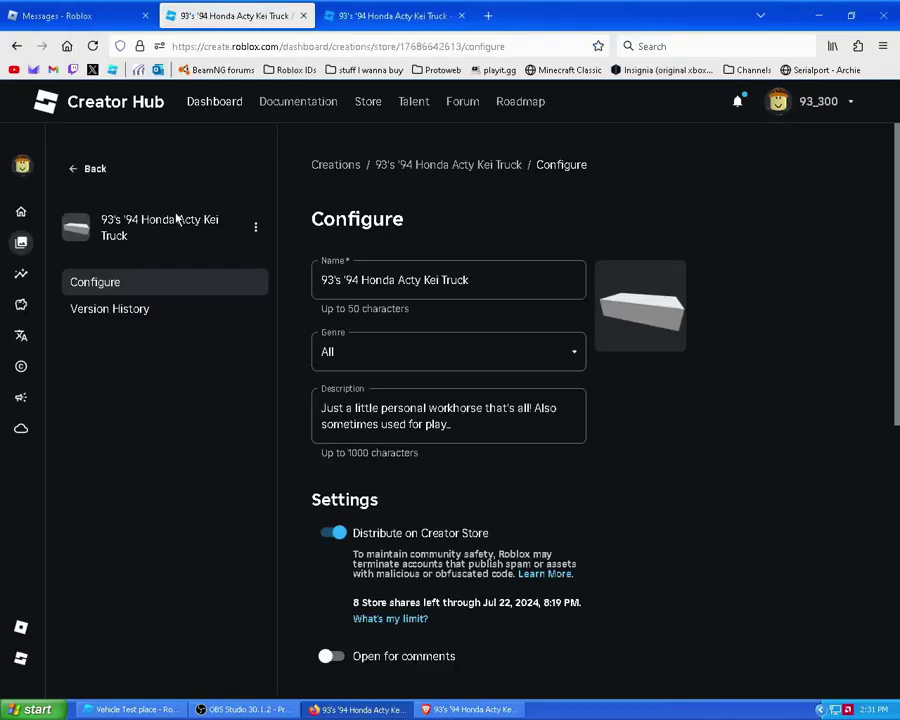
{"action": "left_click", "coordinate": [174, 316]}
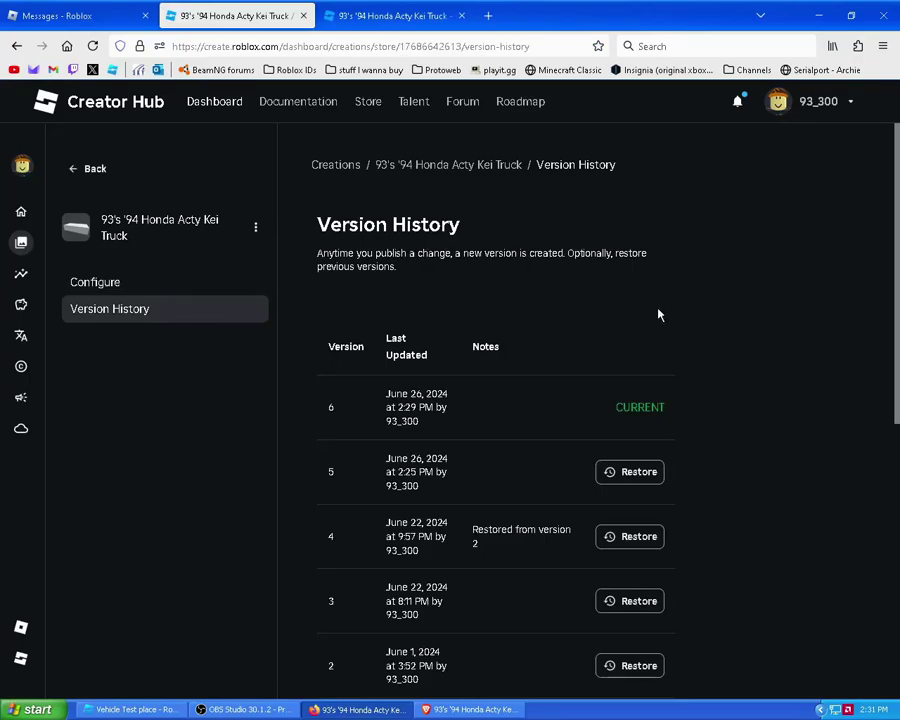
{"action": "left_click", "coordinate": [627, 473]}
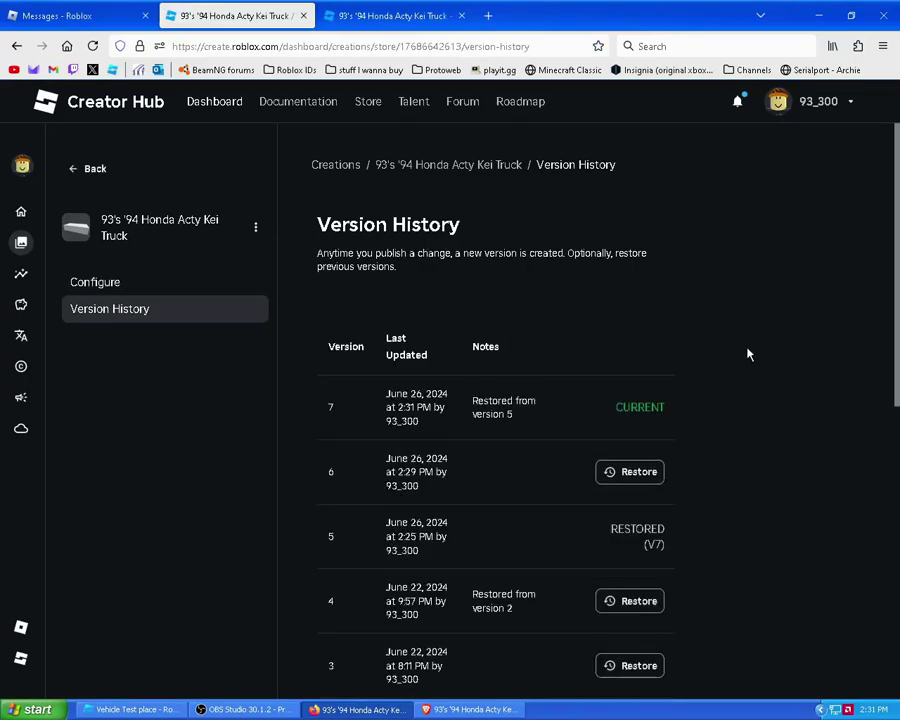
{"action": "scroll", "coordinate": [748, 354], "scroll_direction": "down", "scroll_amount": 3}
{"action": "scroll", "coordinate": [742, 350], "scroll_direction": "up", "scroll_amount": 3}
Reload the truck's store page in Firefox and the logged-out Brave window to check the restored version, and close both store pages
{"action": "left_click", "coordinate": [393, 15]}
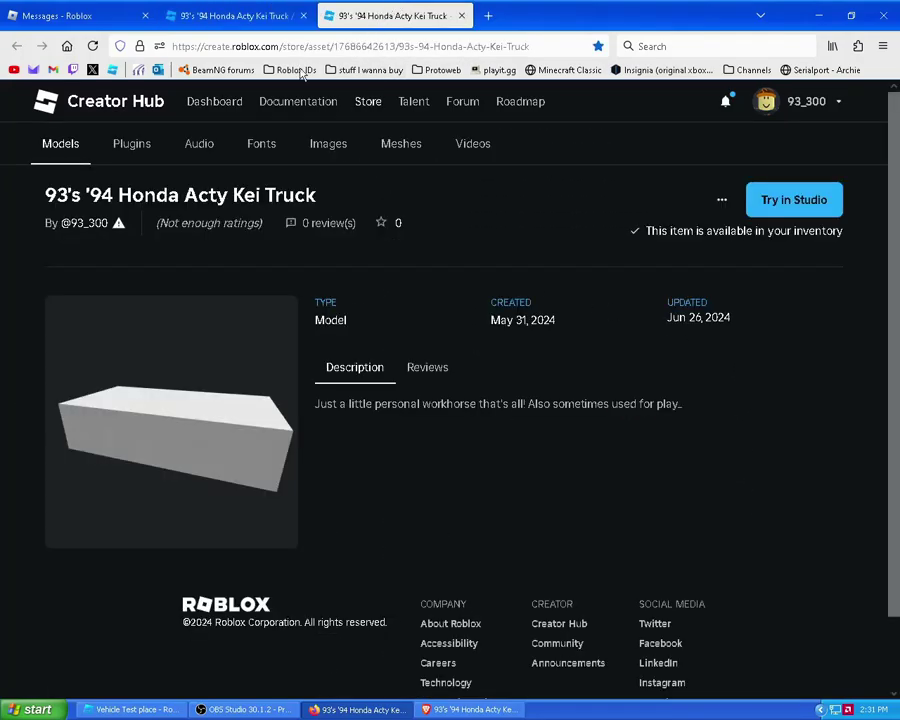
{"action": "left_click", "coordinate": [92, 46]}
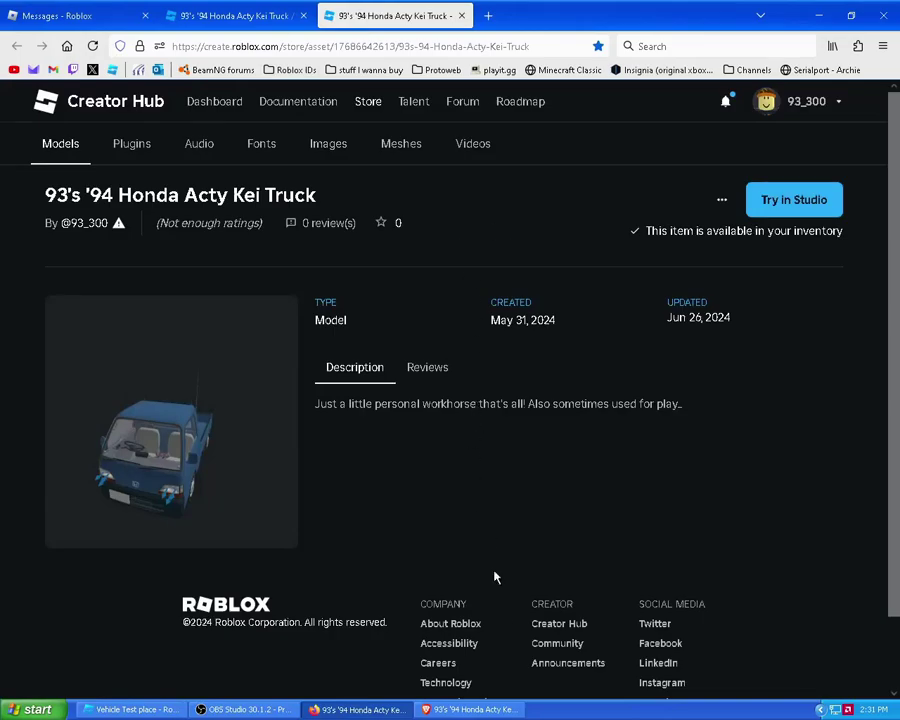
{"action": "key", "text": "alt+Tab"}
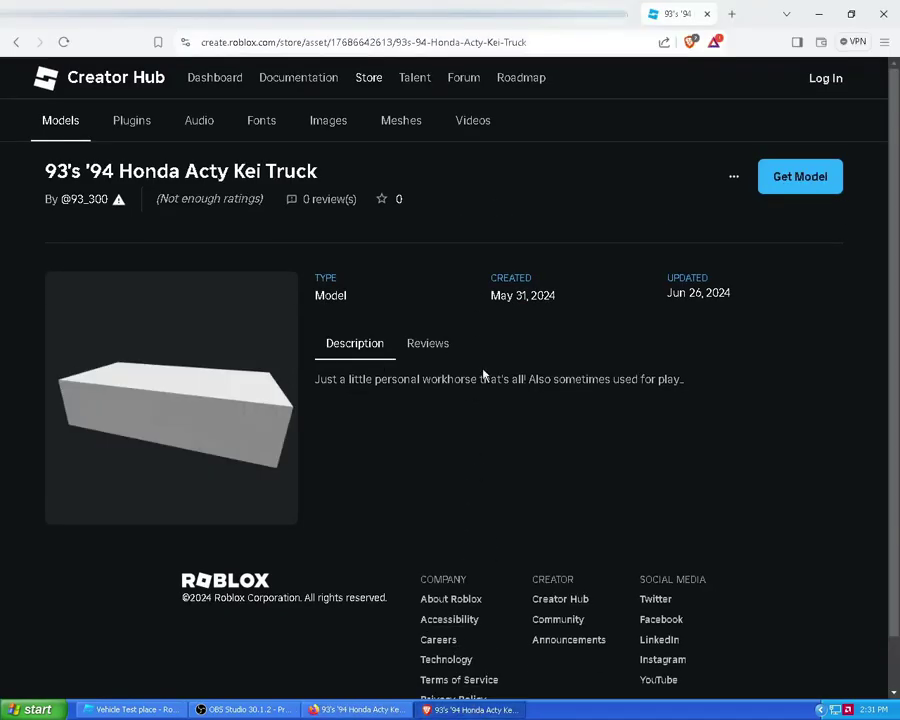
{"action": "left_click", "coordinate": [62, 42]}
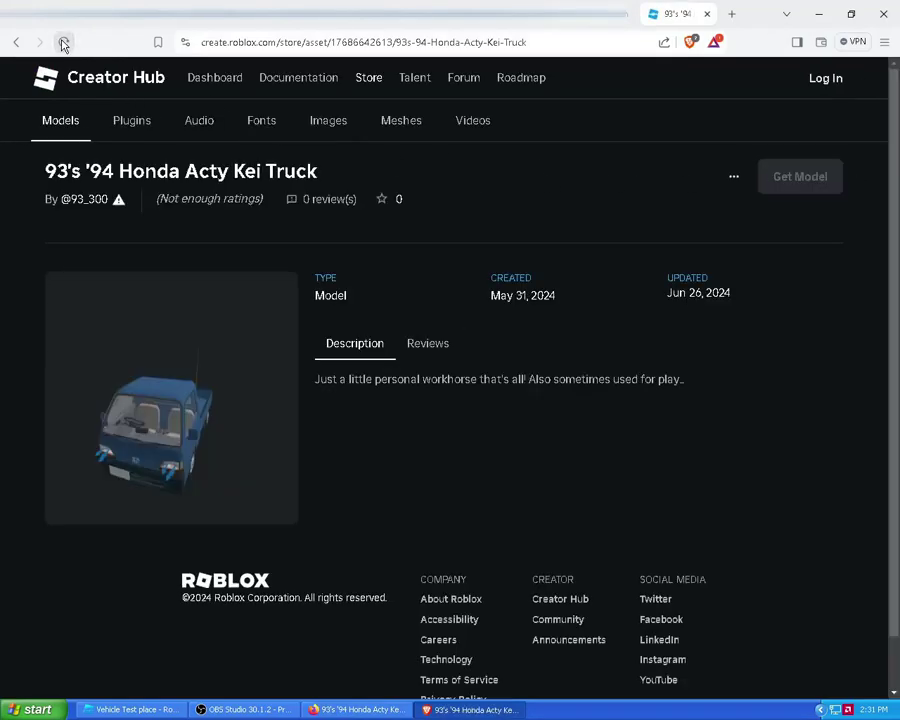
{"action": "left_click", "coordinate": [63, 44]}
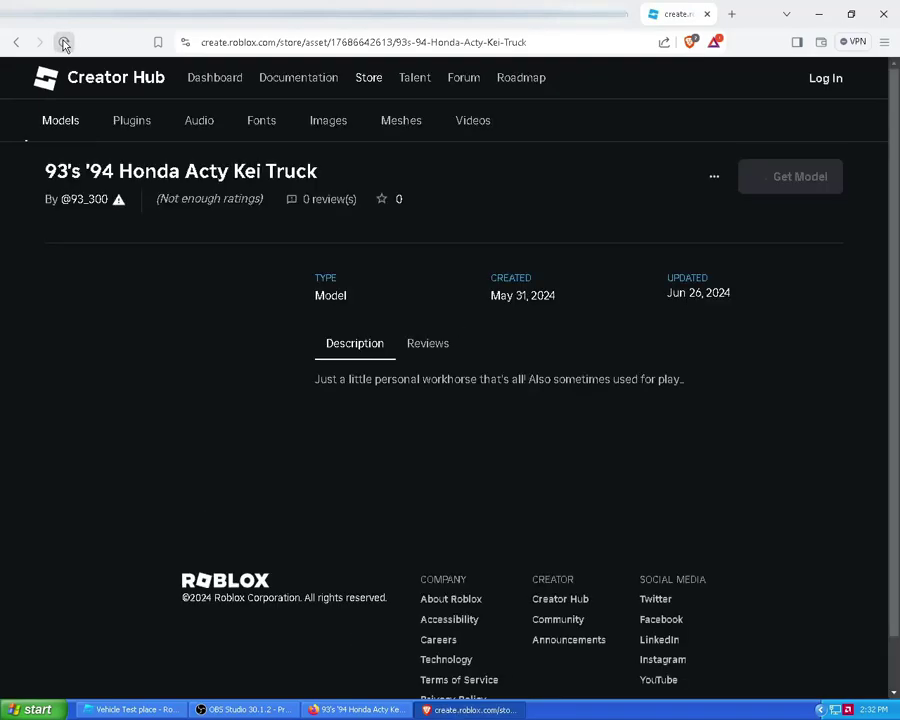
{"action": "left_click", "coordinate": [63, 44]}
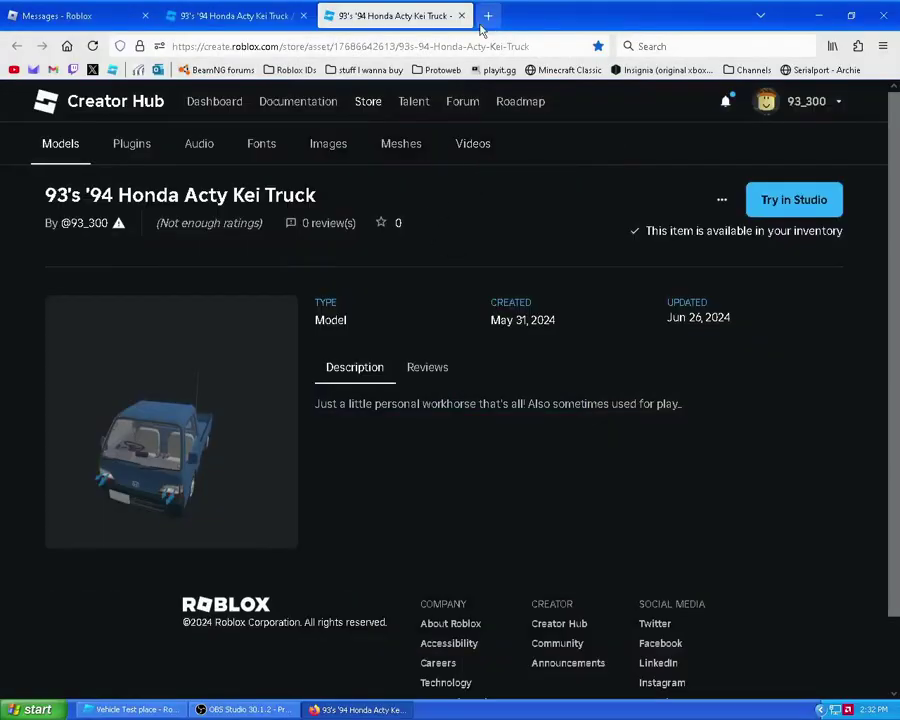
{"action": "left_click", "coordinate": [461, 16]}
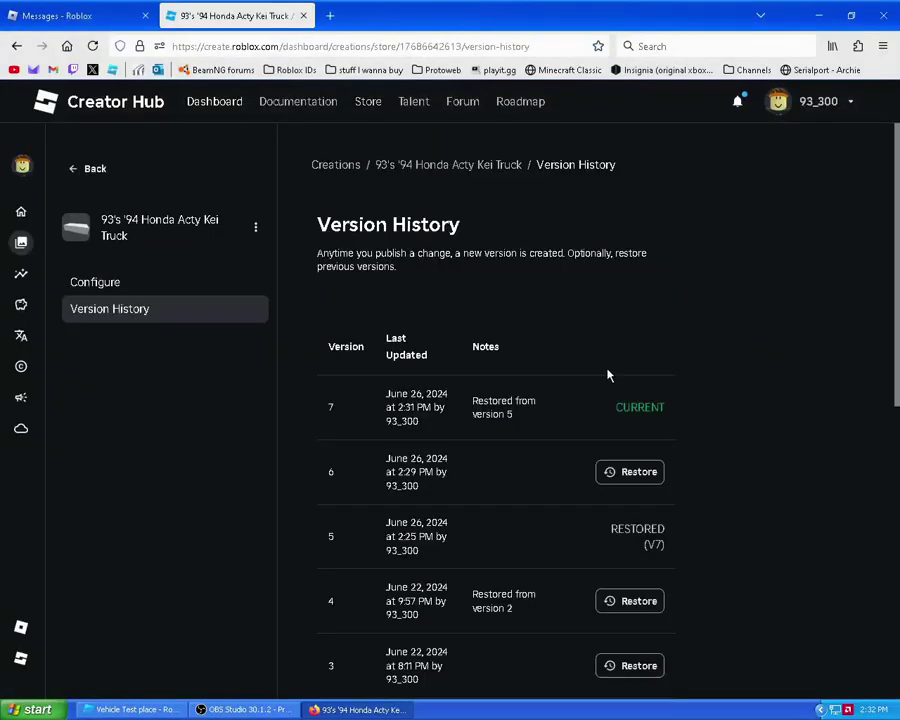
Switch to Roblox Studio and delete the plain white block beside the Honda Acty truck
{"action": "key", "text": "alt+Tab"}
{"action": "right_click_drag", "start_coordinate": [405, 561], "coordinate": [298, 573]}
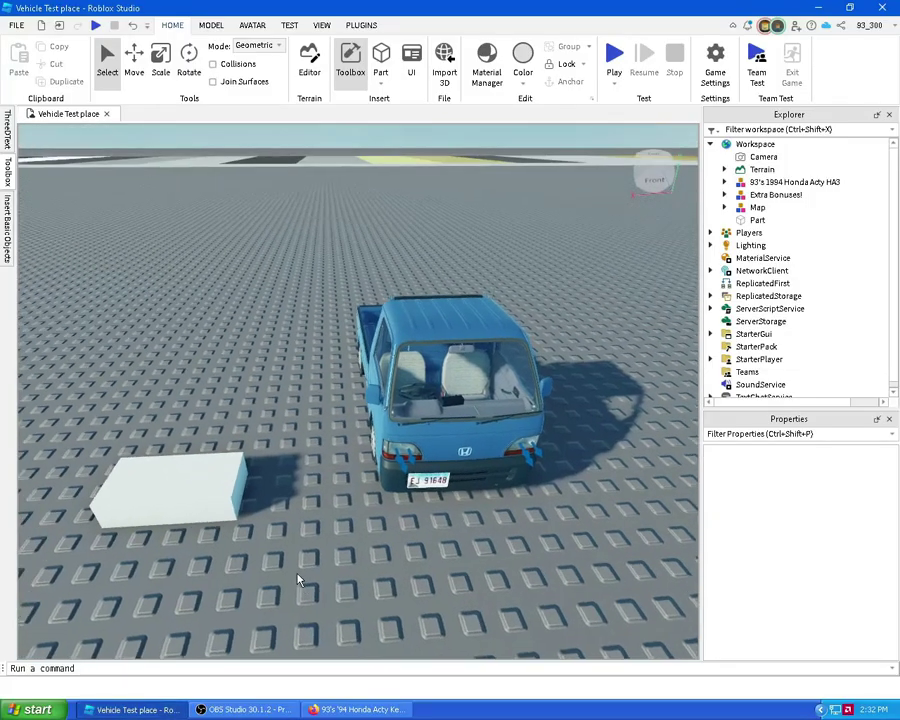
{"action": "left_click", "coordinate": [220, 493]}
{"action": "key", "text": "Delete"}
Expand the Honda Acty truck model and open its A-Chassis Tune script to examine the chassis version and settings
{"action": "key", "text": "a"}
{"action": "right_click_drag", "start_coordinate": [251, 476], "coordinate": [251, 476]}
{"action": "key", "text": "w"}
{"action": "key", "text": "q"}
{"action": "key", "text": "e"}
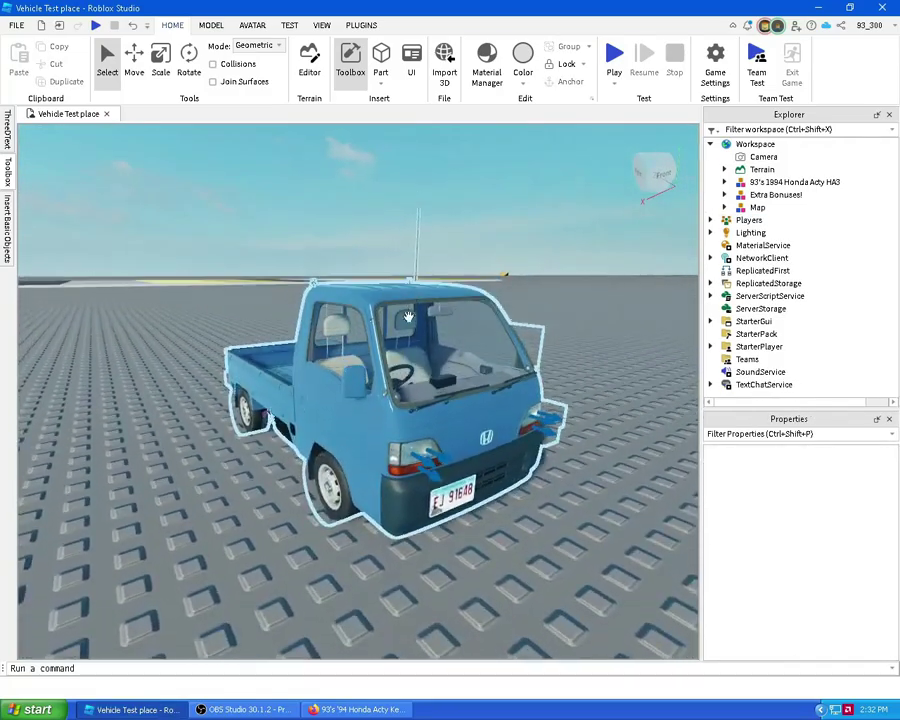
{"action": "left_click", "coordinate": [403, 292]}
{"action": "left_click", "coordinate": [725, 182]}
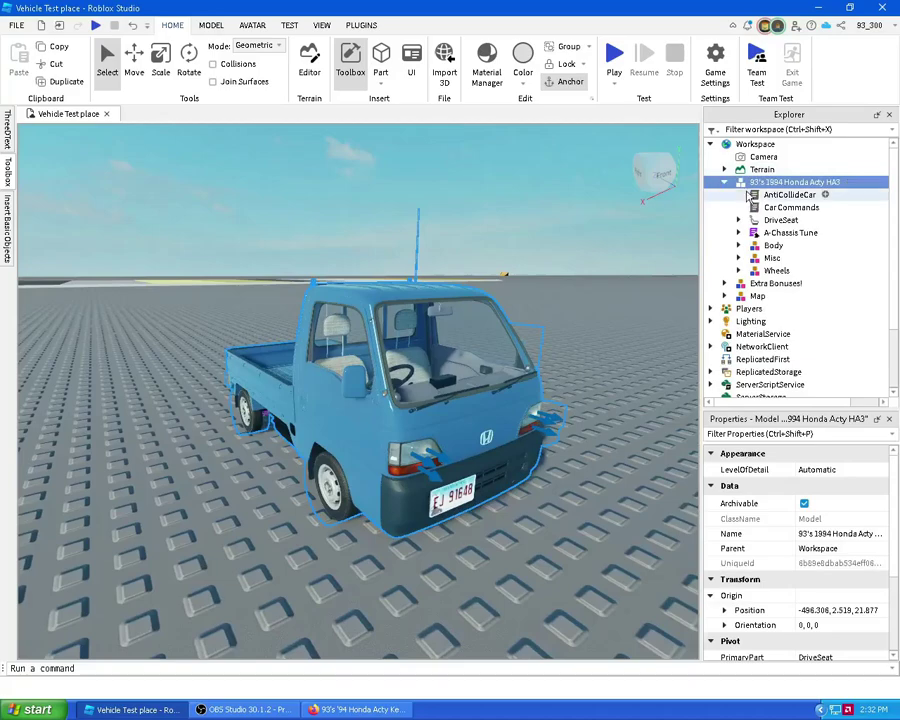
{"action": "double_click", "coordinate": [765, 232]}
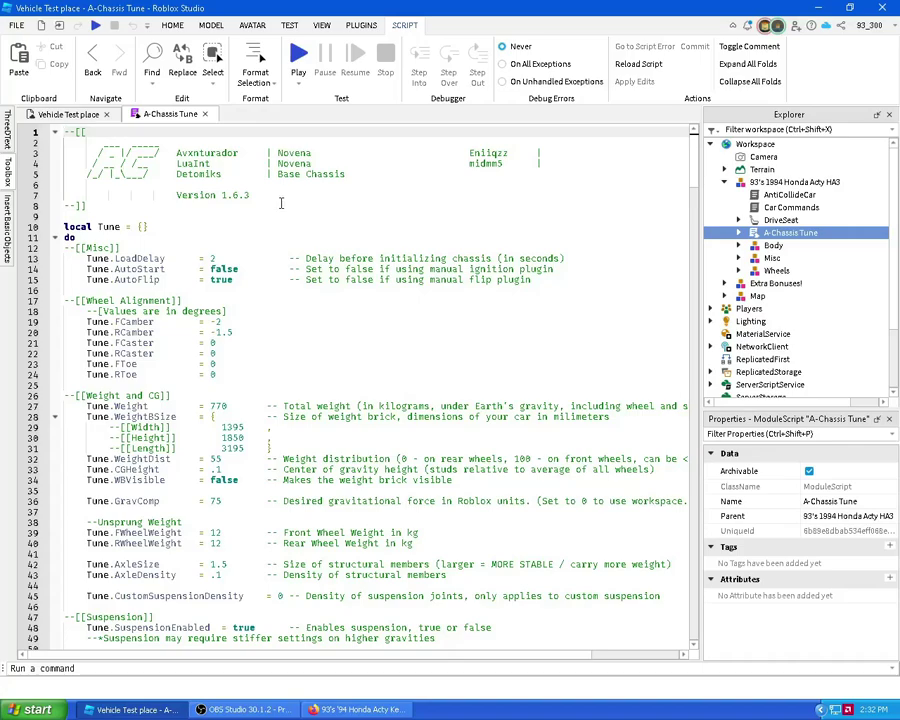
Insert the 93's 1988 Avanta Zeta "Spacewagon" model beside the truck and open its A-Chassis Tune script for comparison
{"action": "left_click", "coordinate": [72, 114]}
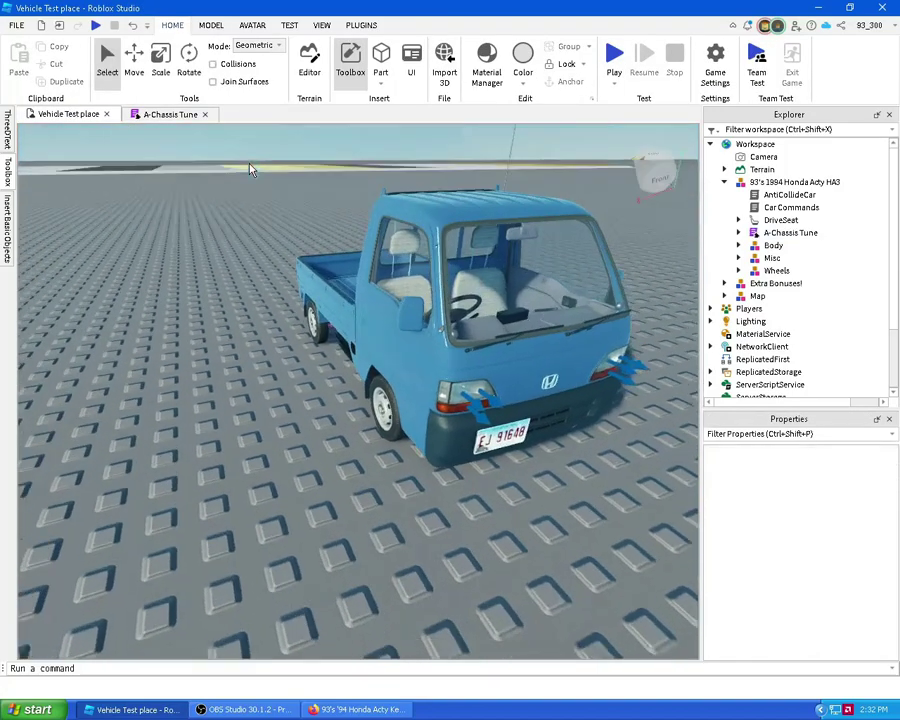
{"action": "right_click_drag", "start_coordinate": [251, 170], "coordinate": [150, 212]}
{"action": "mouse_move", "coordinate": [7, 166]}
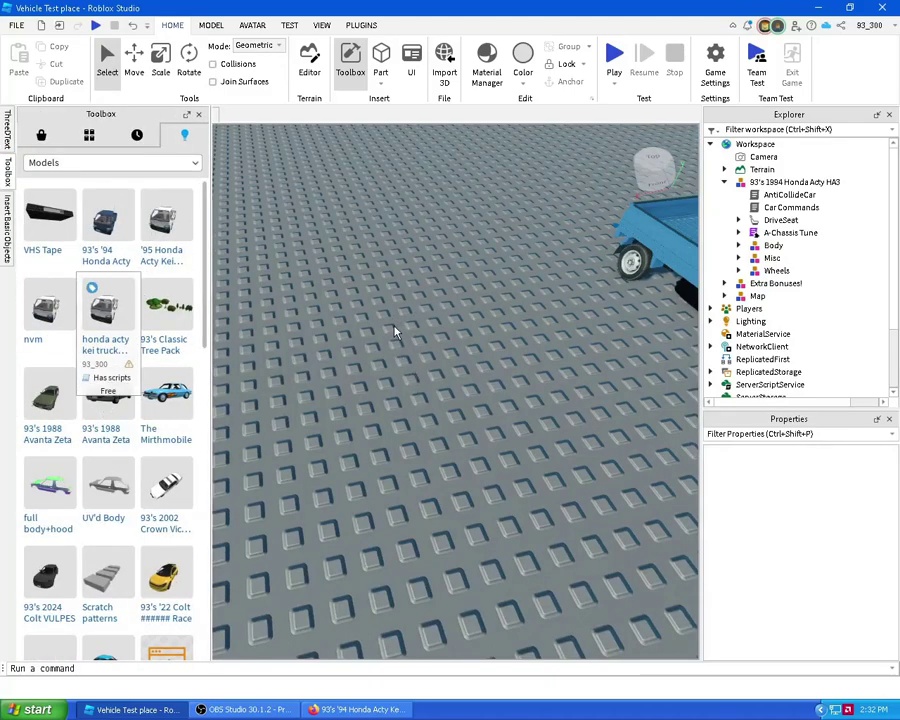
{"action": "left_click_drag", "start_coordinate": [47, 398], "coordinate": [430, 320]}
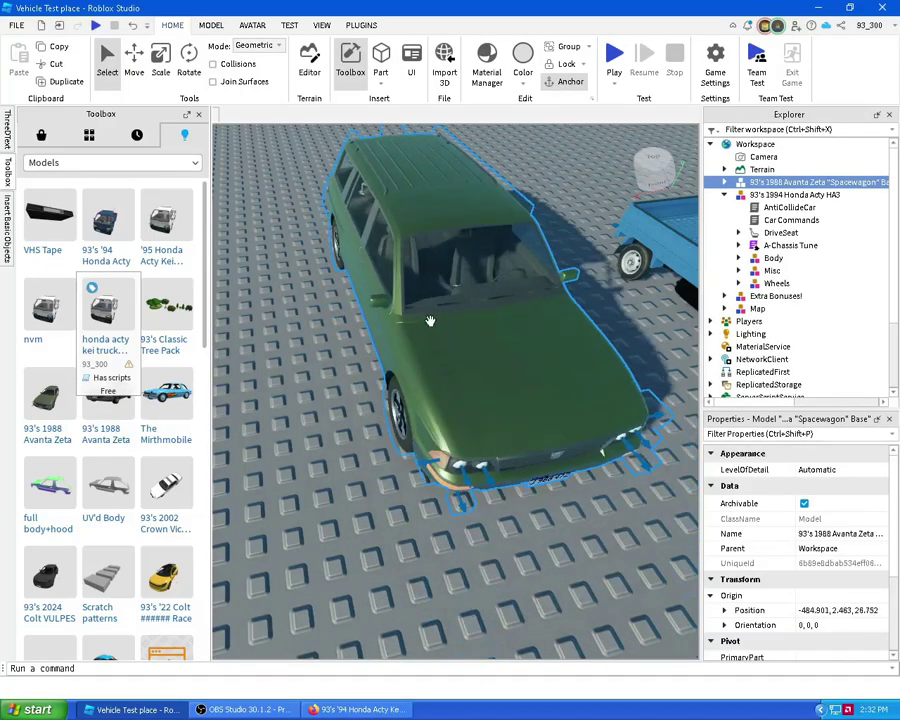
{"action": "left_click", "coordinate": [724, 182]}
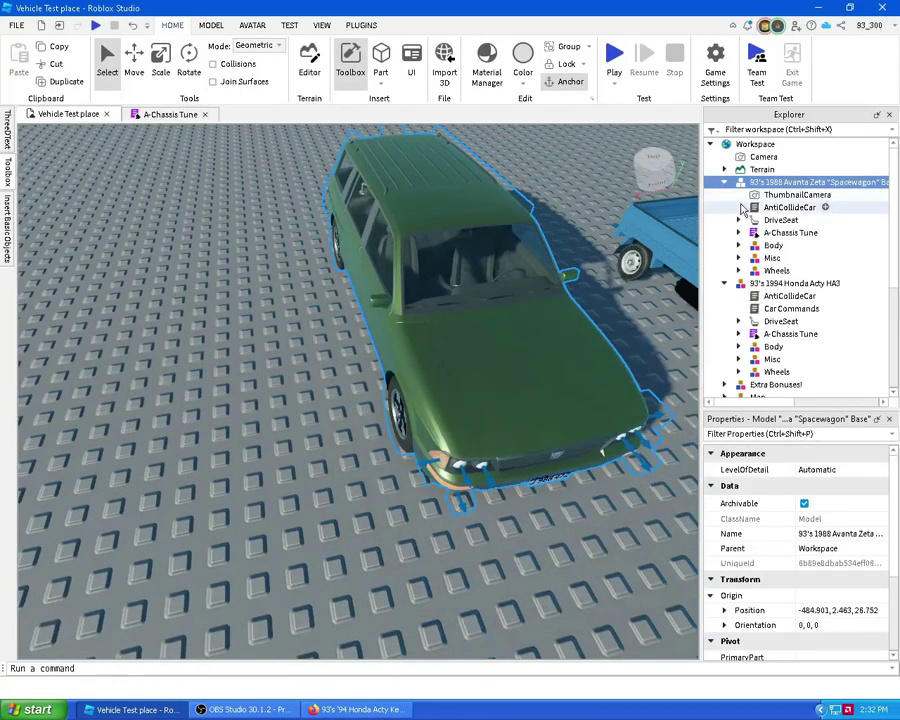
{"action": "double_click", "coordinate": [775, 232]}
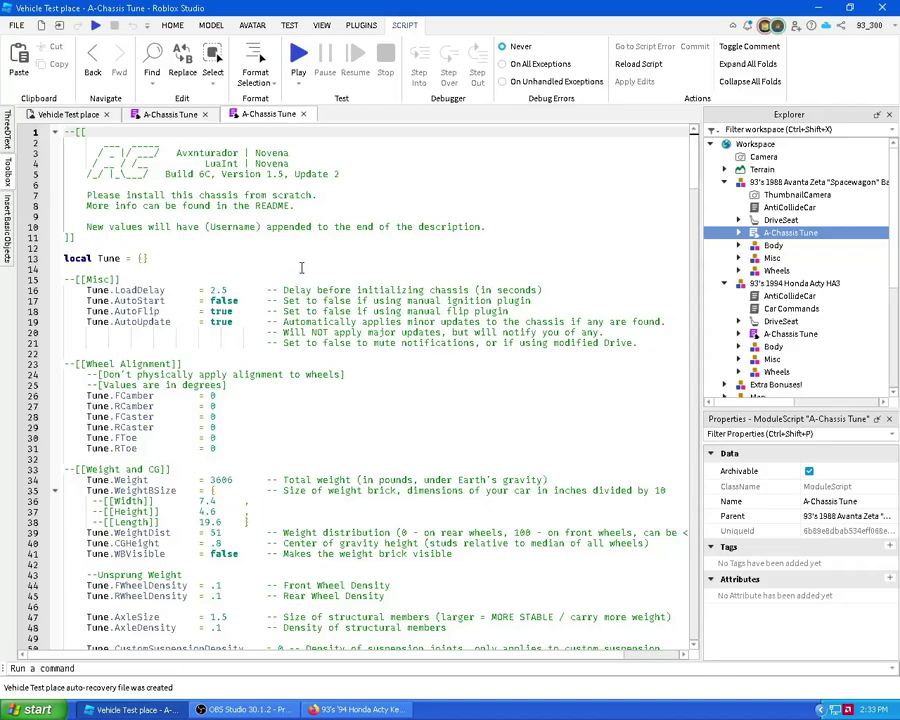
Close both A-Chassis Tune scripts and delete the green Avanta Zeta wagon from the place
{"action": "left_click", "coordinate": [304, 115]}
{"action": "left_click", "coordinate": [208, 114]}
{"action": "left_click", "coordinate": [440, 207]}
{"action": "key", "text": "Delete"}
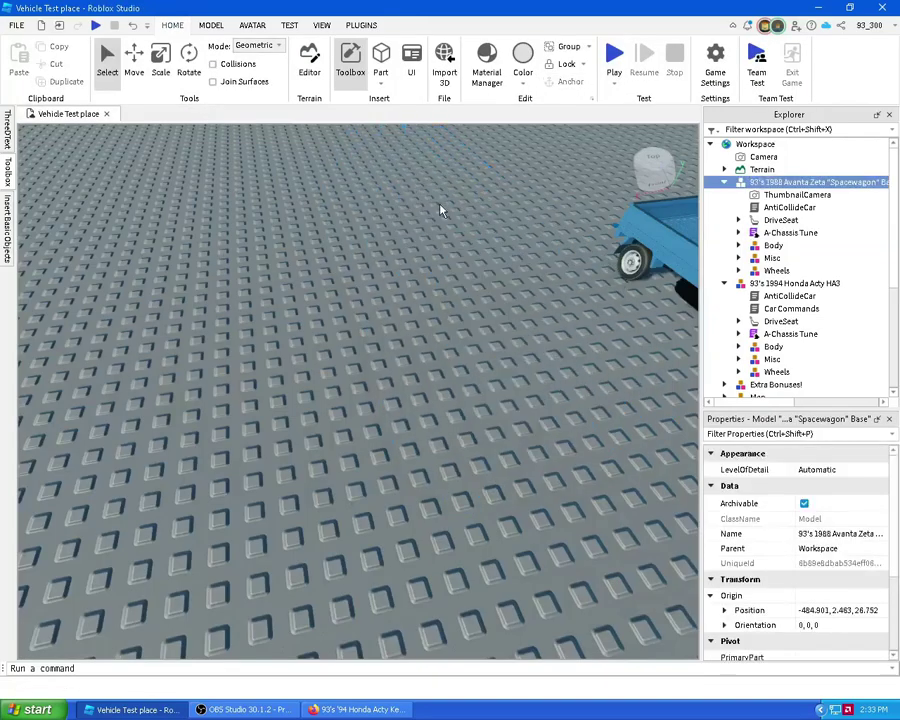
Delete the blue Honda Acty truck from the place
{"action": "right_click_drag", "start_coordinate": [318, 311], "coordinate": [318, 311]}
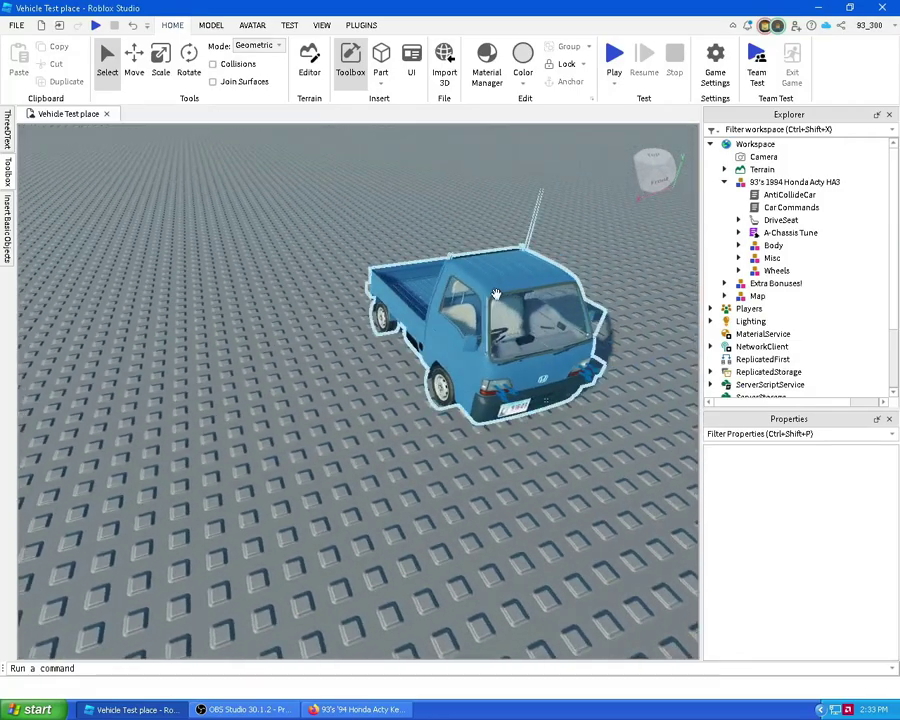
{"action": "left_click", "coordinate": [497, 293]}
{"action": "key", "text": "Delete"}
{"action": "right_click_drag", "start_coordinate": [374, 301], "coordinate": [374, 301]}
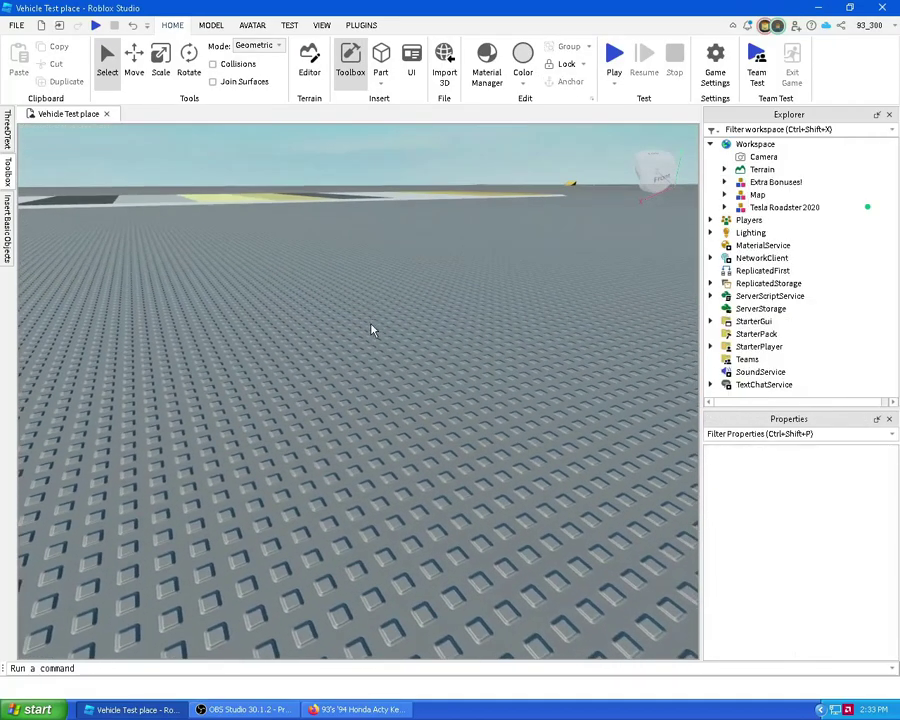
{"action": "key", "text": "d"}
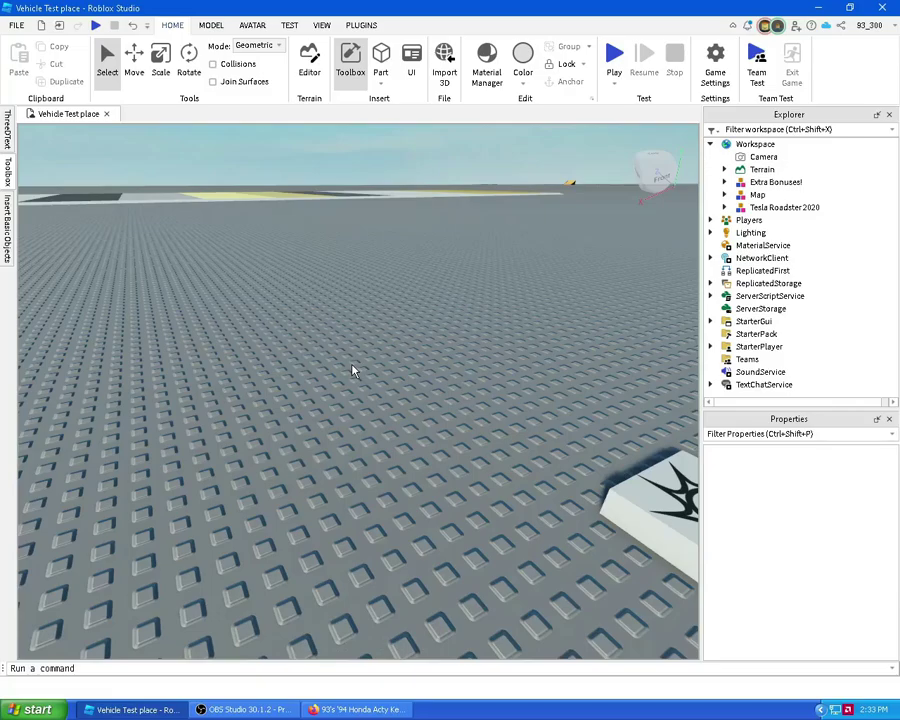
Switch to Firefox, read the newest Content Distribution Disabled message in the Roblox inbox, and return to a refreshed message list
{"action": "left_click", "coordinate": [355, 709]}
{"action": "left_click", "coordinate": [55, 13]}
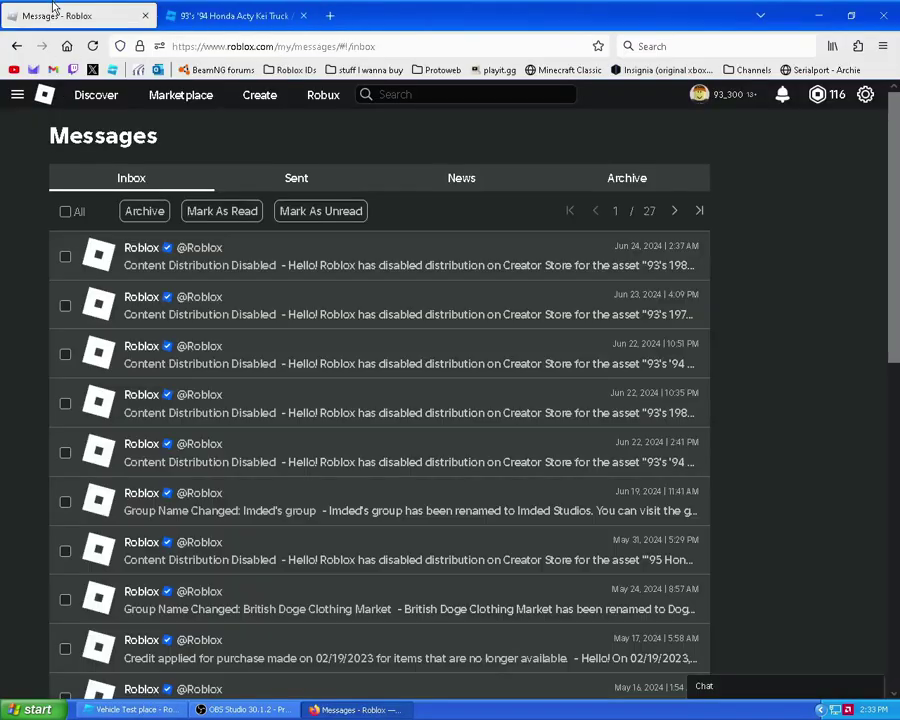
{"action": "left_click", "coordinate": [370, 257]}
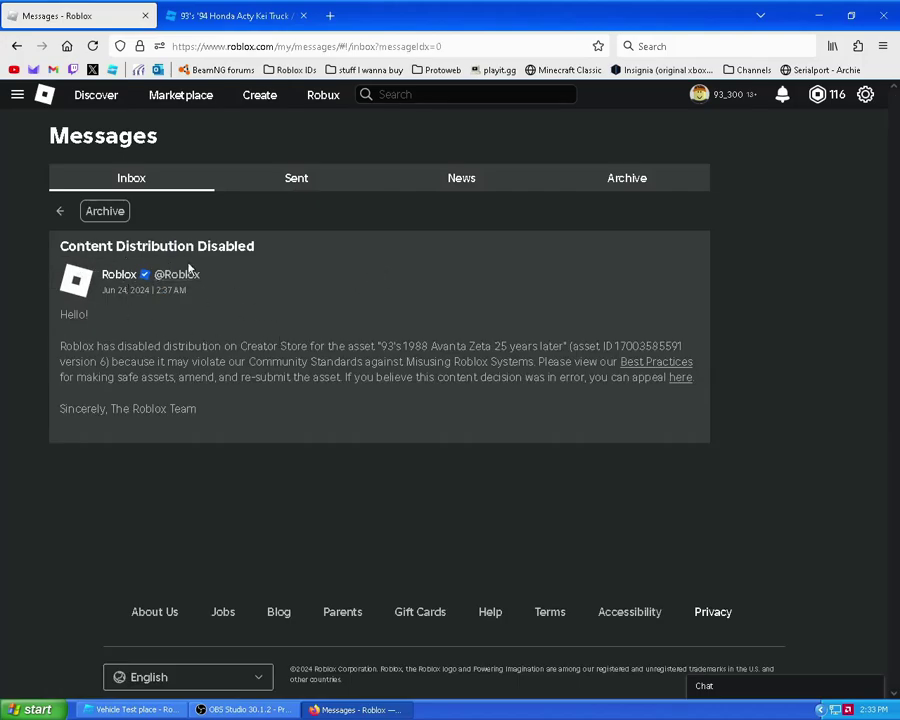
{"action": "left_click_drag", "start_coordinate": [408, 362], "coordinate": [539, 364]}
{"action": "left_click", "coordinate": [56, 212]}
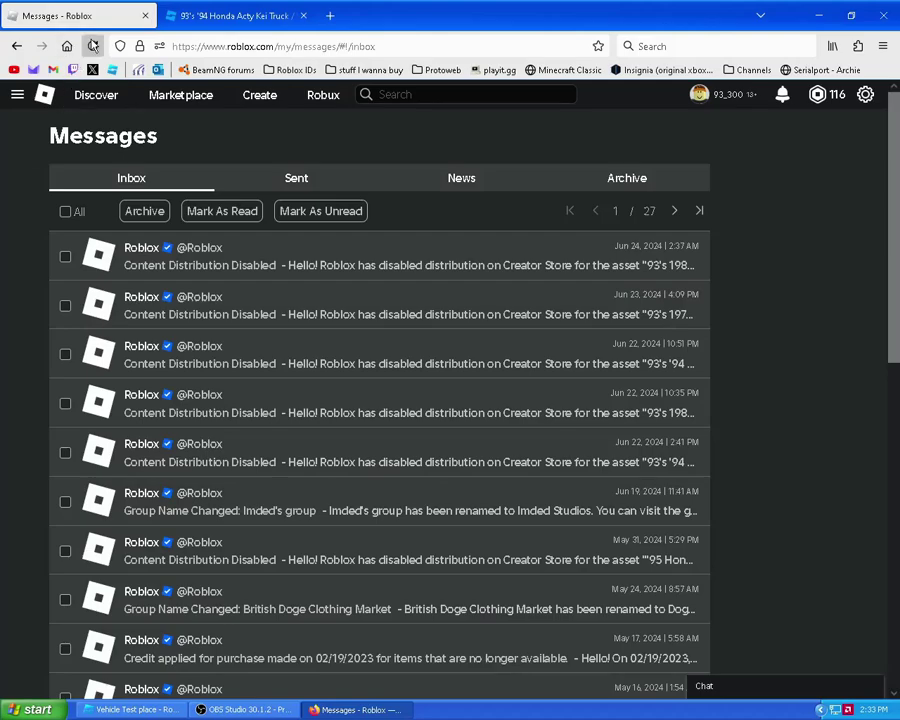
{"action": "left_click", "coordinate": [93, 47]}
Leave the truck's version history for the Models & Packages creations list, and switch back to Roblox Studio
{"action": "key", "text": "ctrl+Tab"}
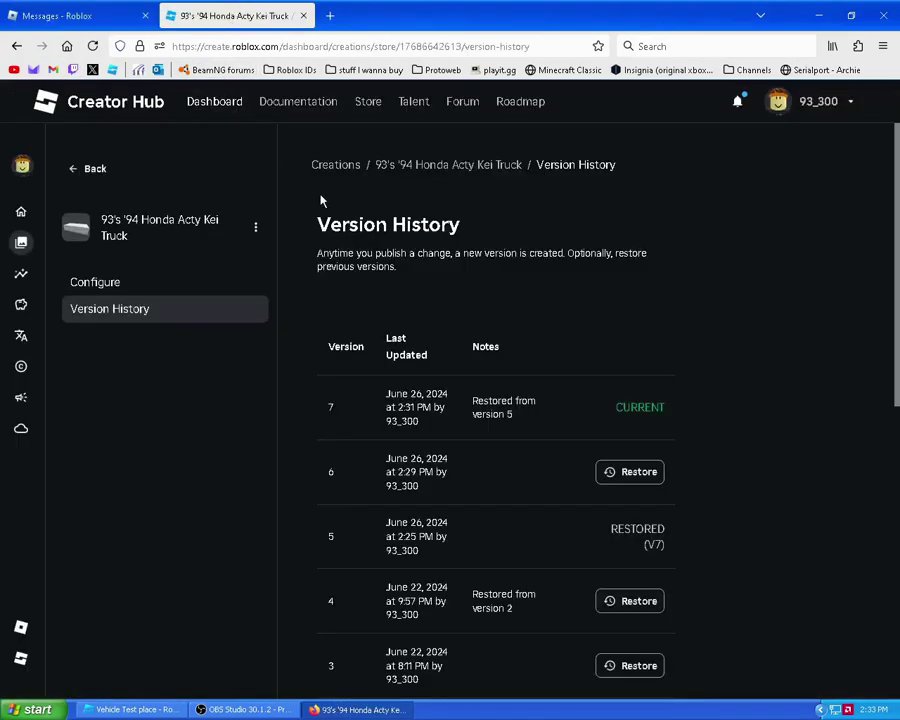
{"action": "left_click", "coordinate": [74, 176]}
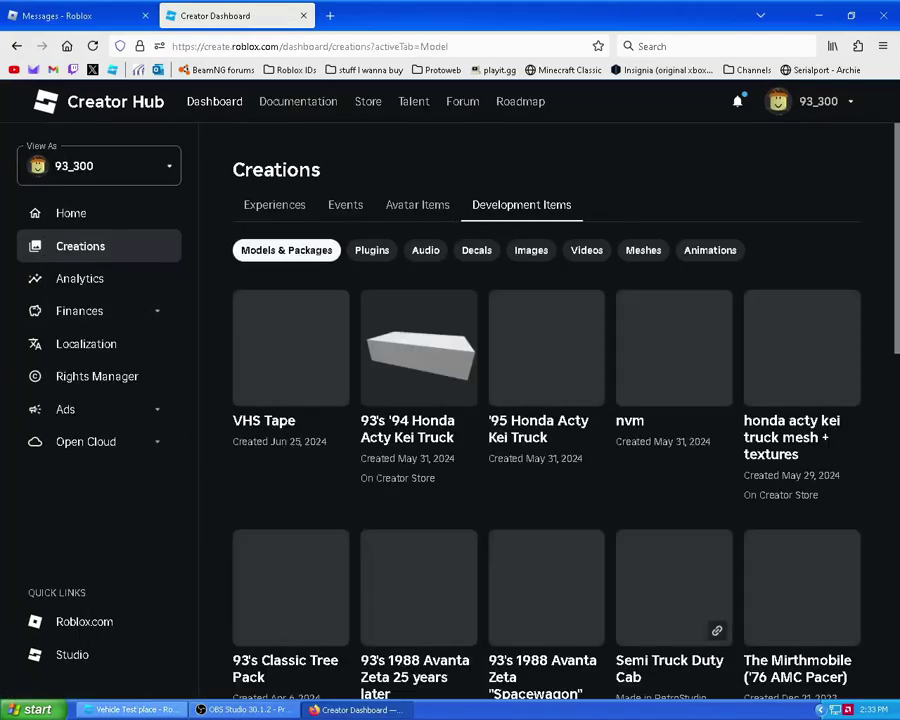
{"action": "key", "text": "alt+Tab"}
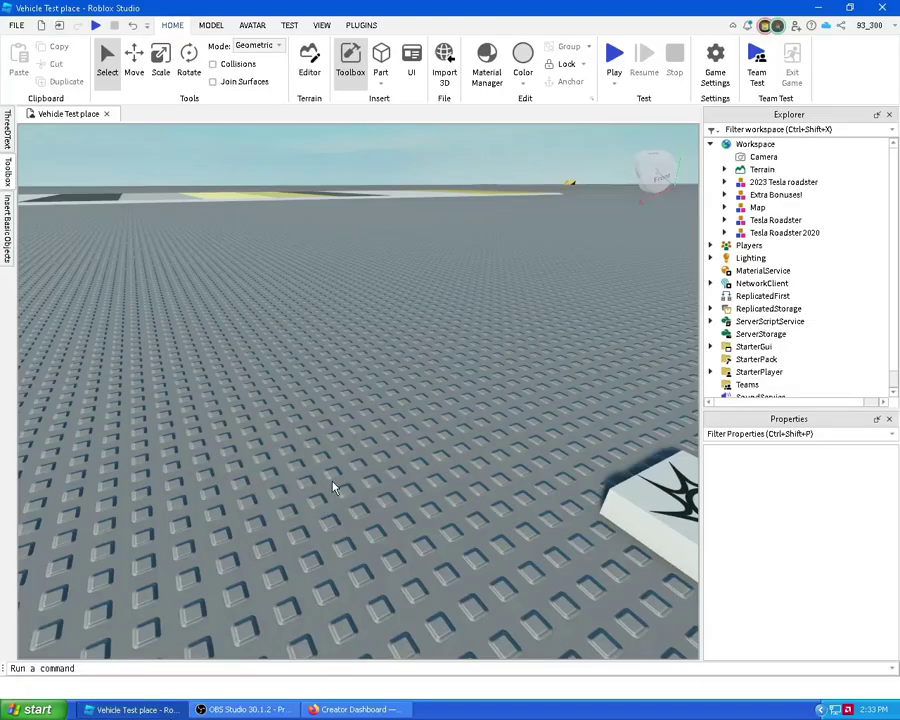